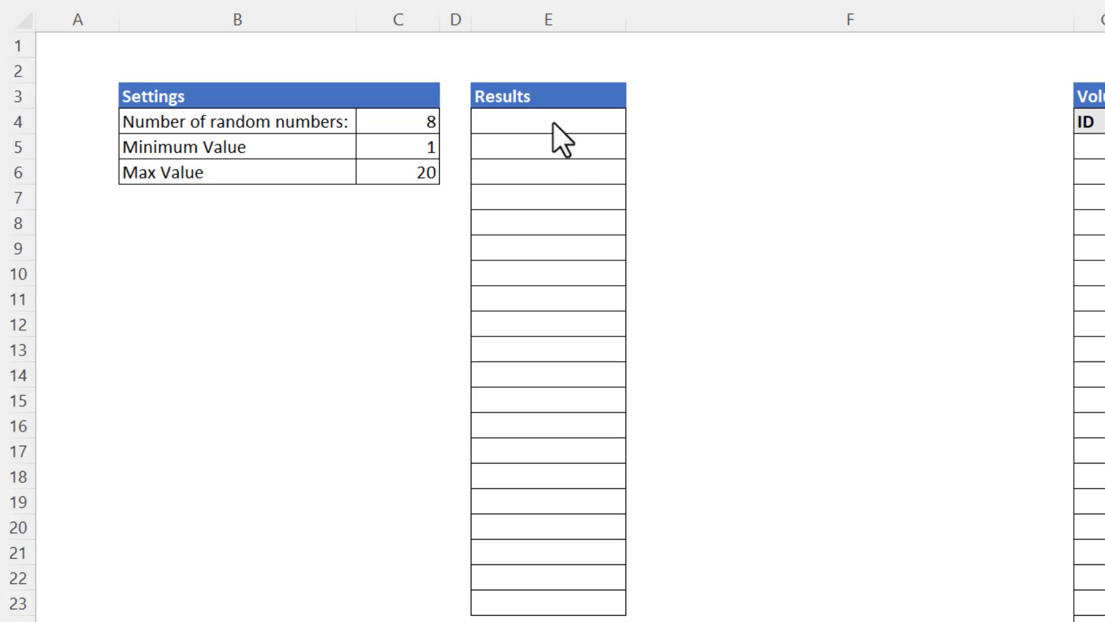
Step: In E4, start a RANDARRAY formula using C4 as the row count and 1 column
left_click(573, 121)
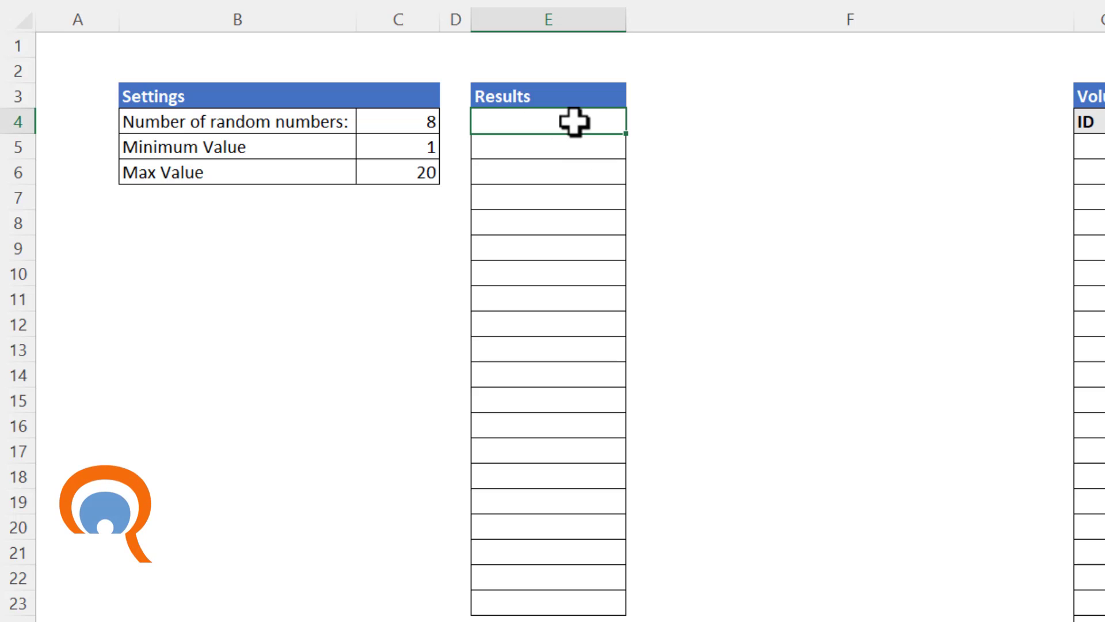
type("=R")
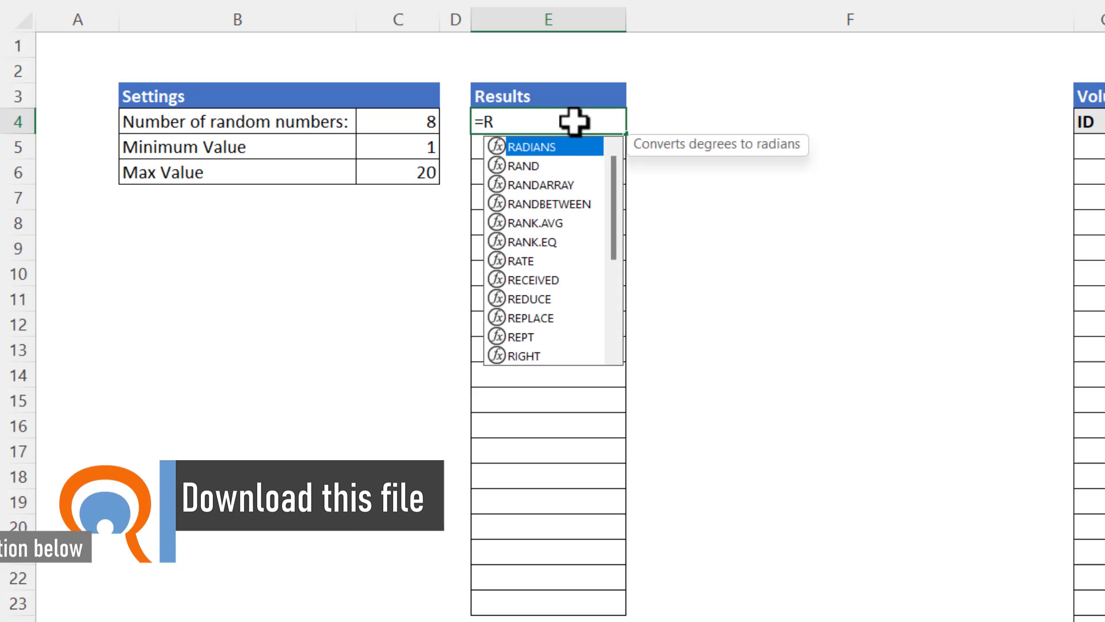
double_click(538, 184)
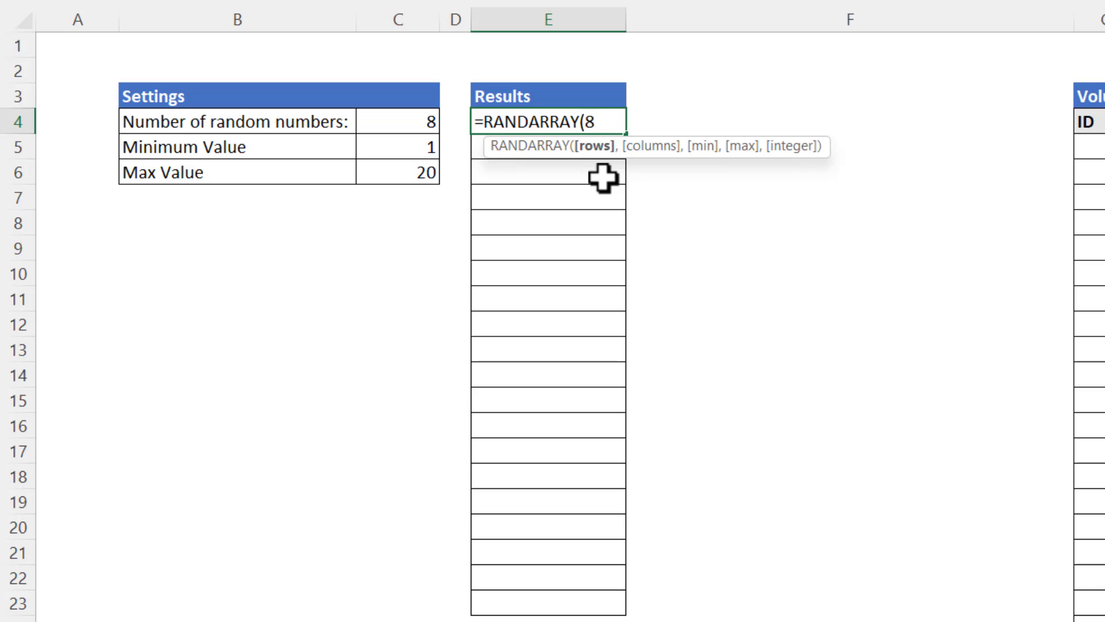
key("BackSpace")
left_click(418, 121)
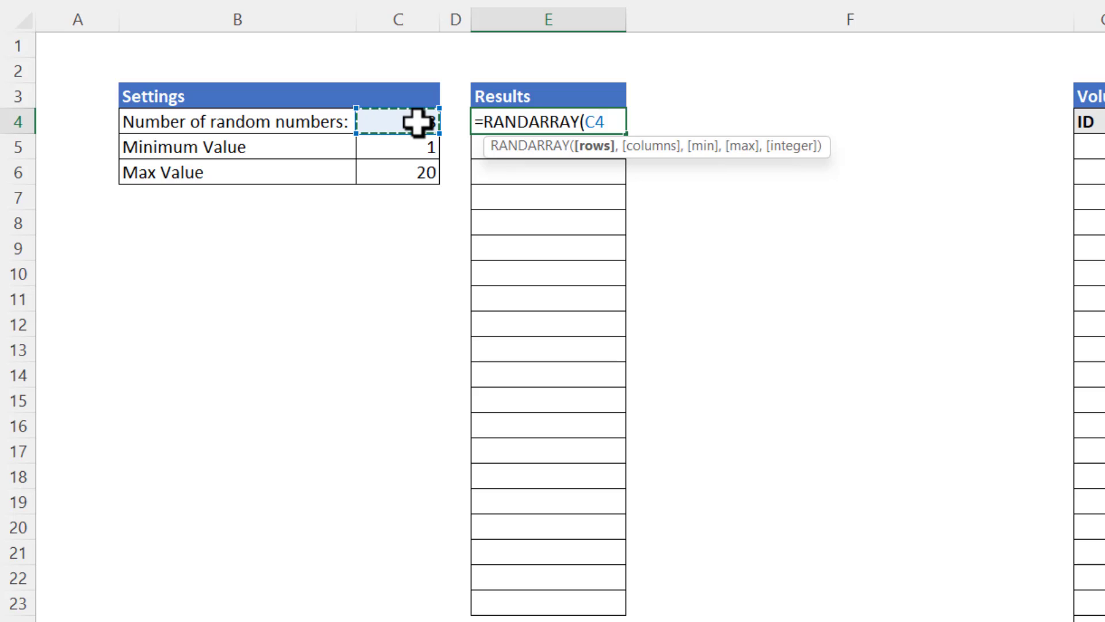
type(",")
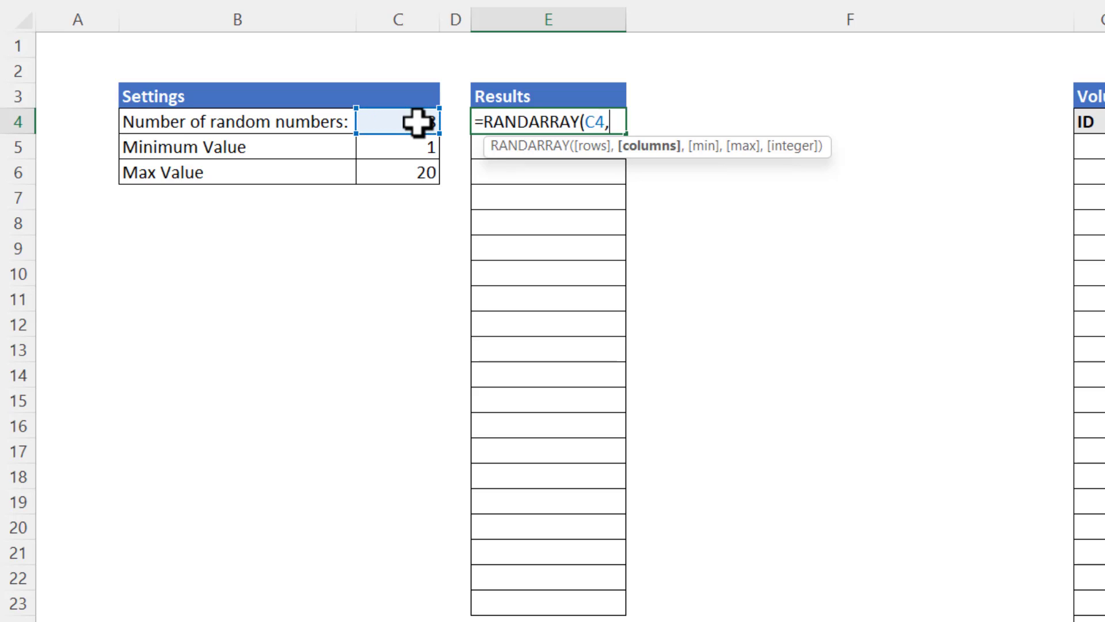
type("1,")
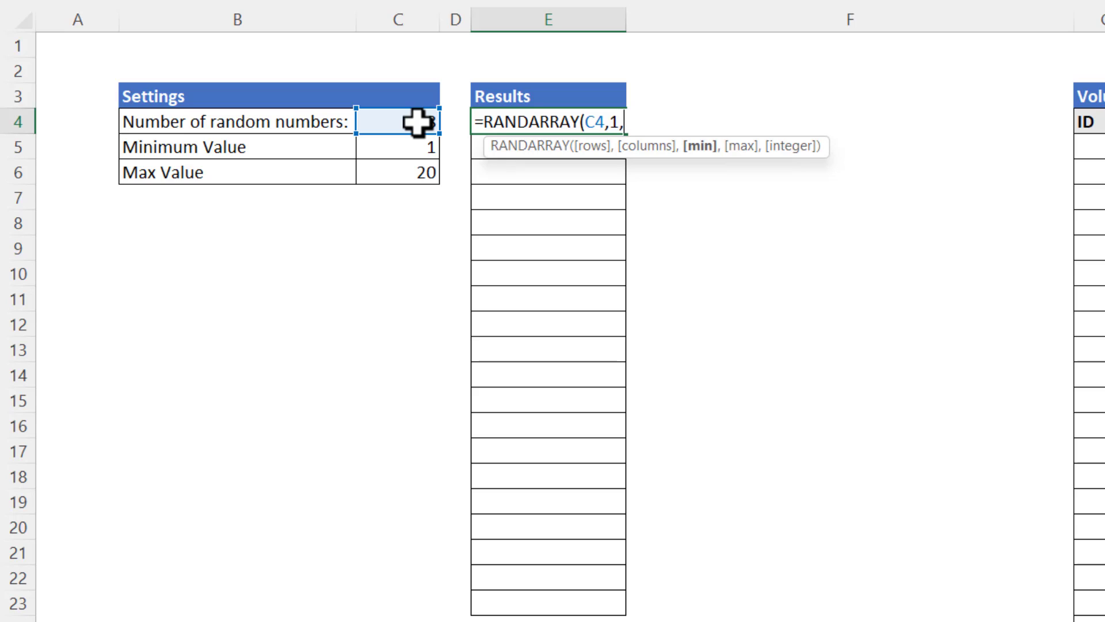
Step: Finish it with C5 and C6 as bounds and TRUE for integers, spilling eight numbers
left_click(406, 151)
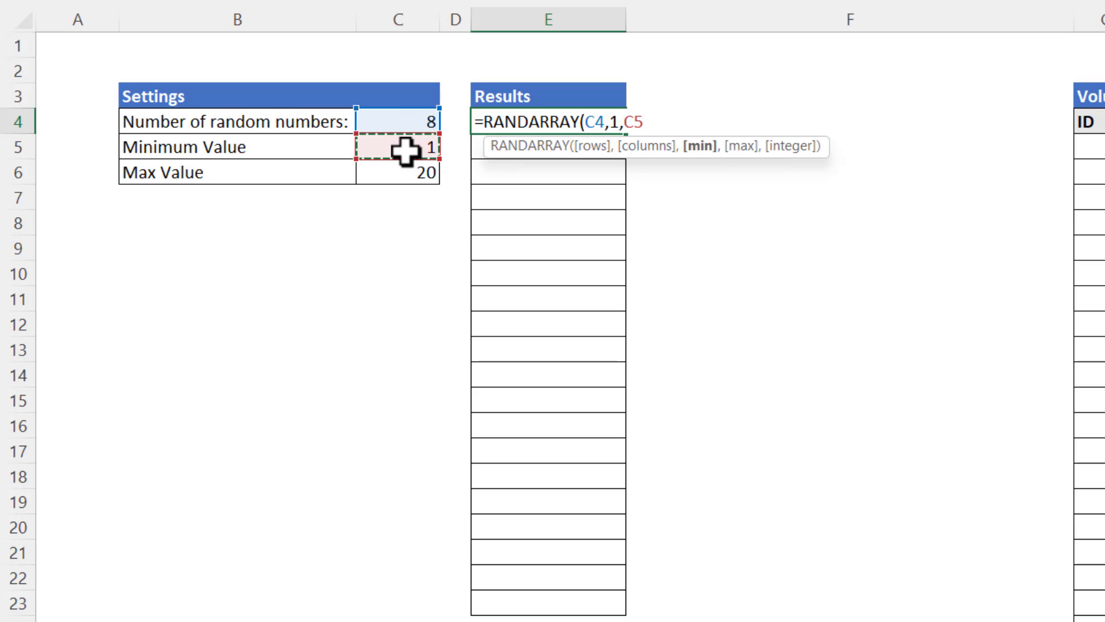
type(",")
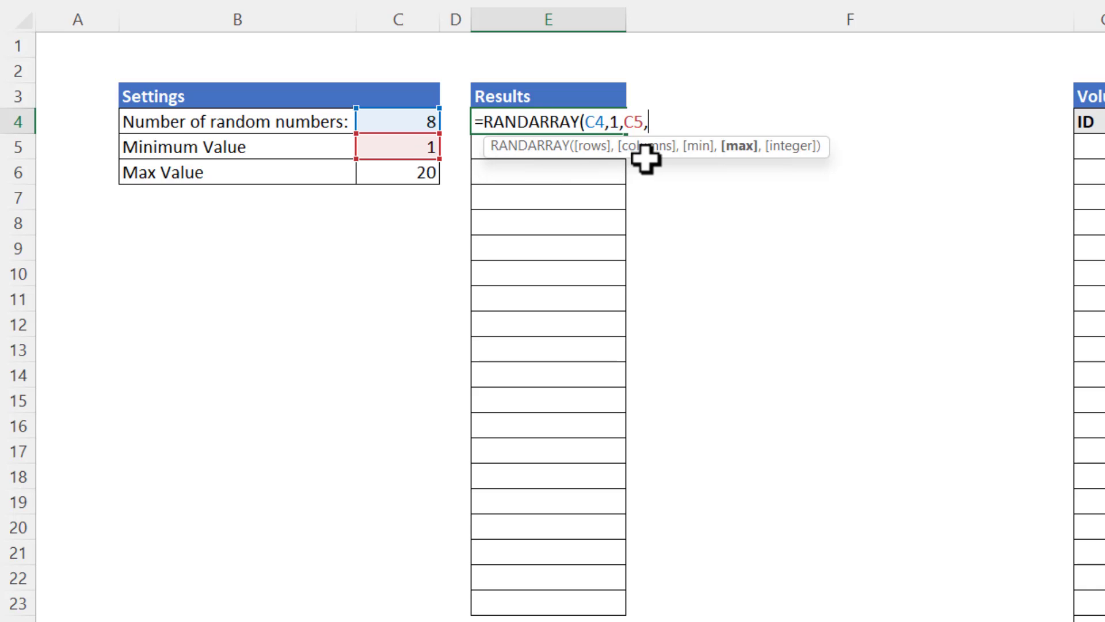
left_click(414, 181)
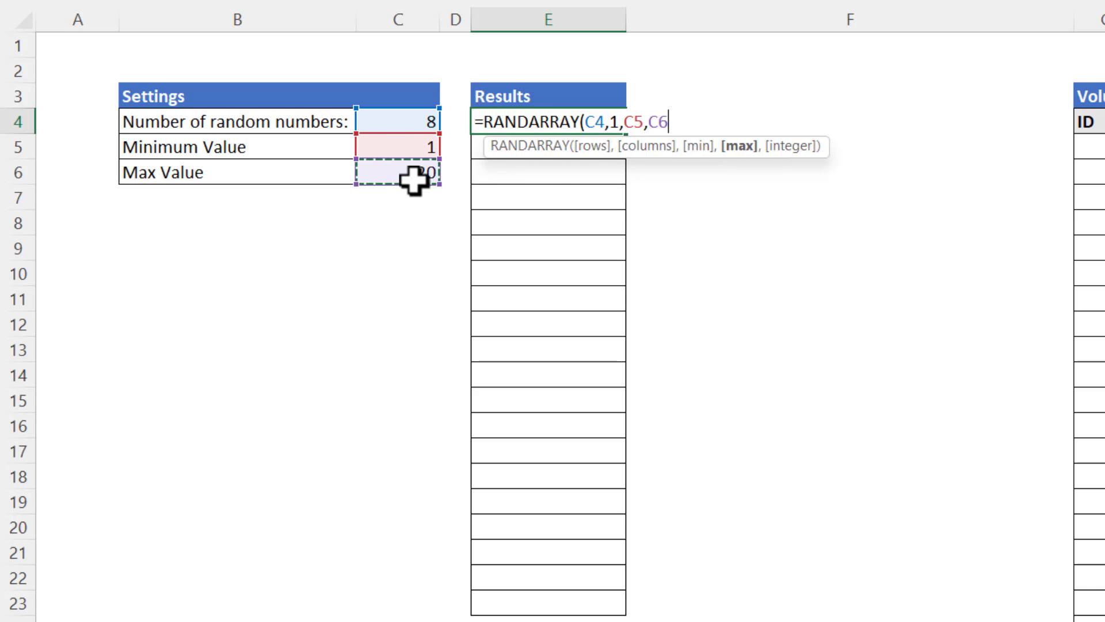
type(",")
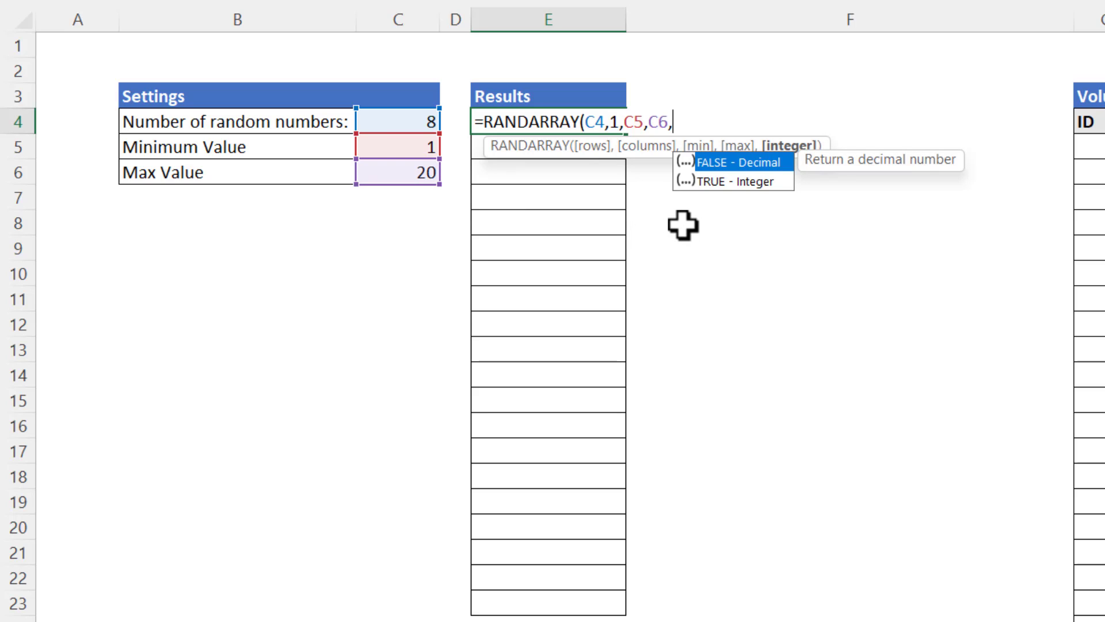
left_click(708, 181)
double_click(708, 181)
type(")")
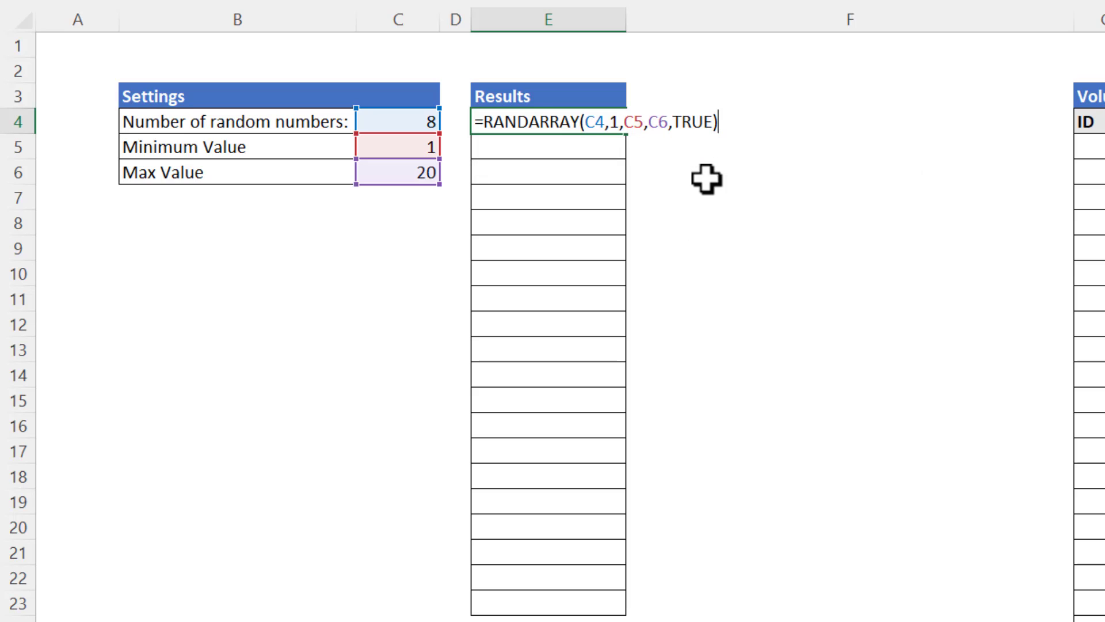
key("Return")
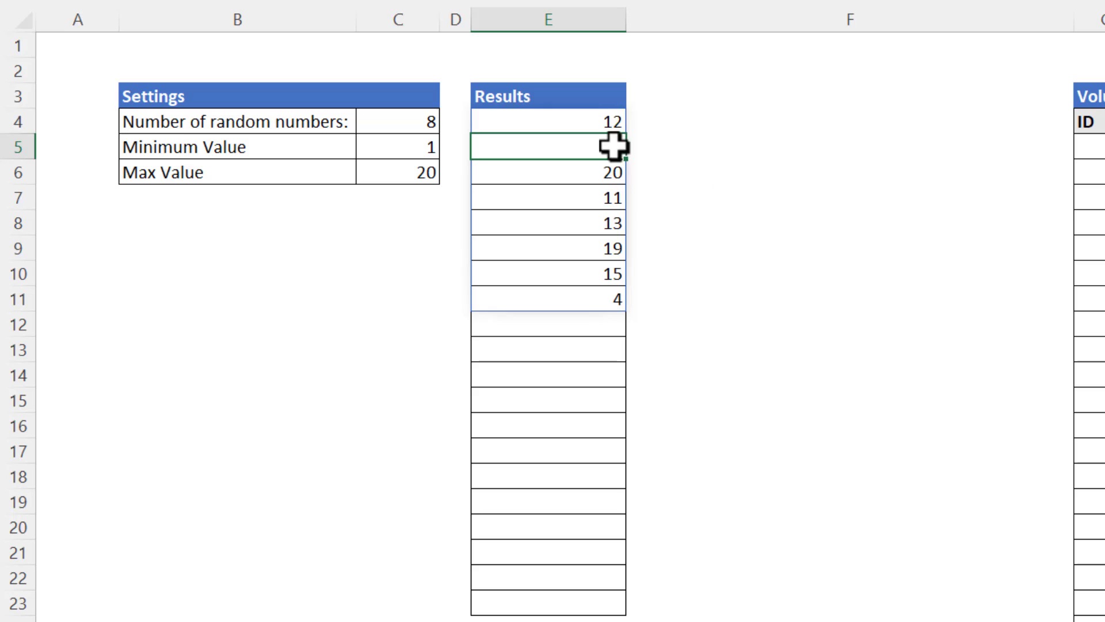
Step: Remove the TRUE argument from E4's RANDARRAY formula so the results show decimals
double_click(605, 122)
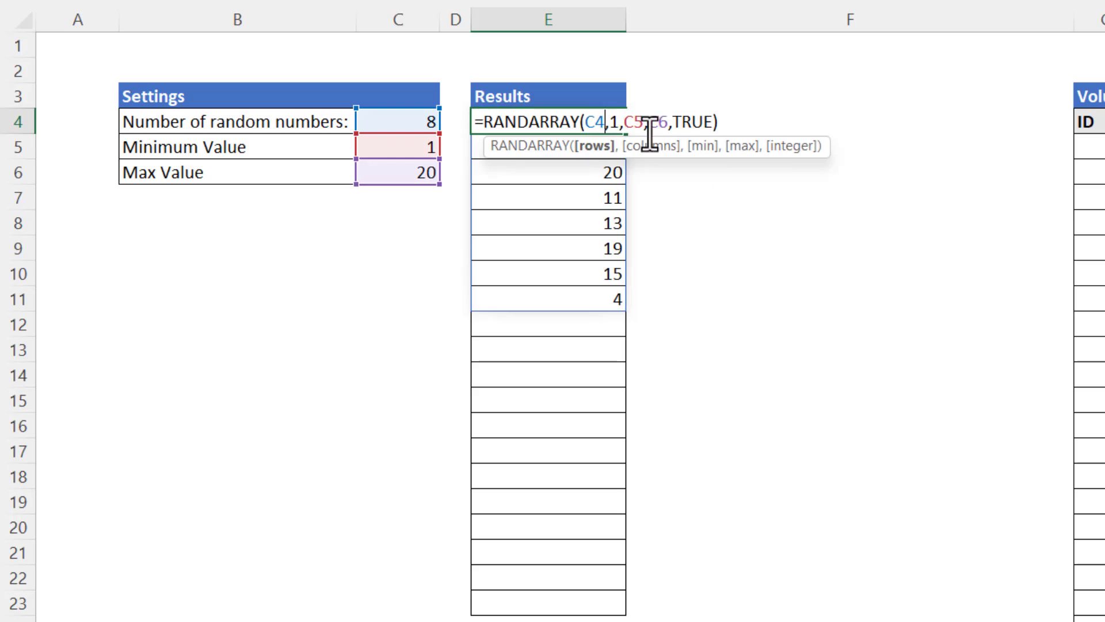
left_click(712, 123)
key("BackSpace")
key("BackSpace")
key("BackSpace")
key("BackSpace")
key("BackSpace")
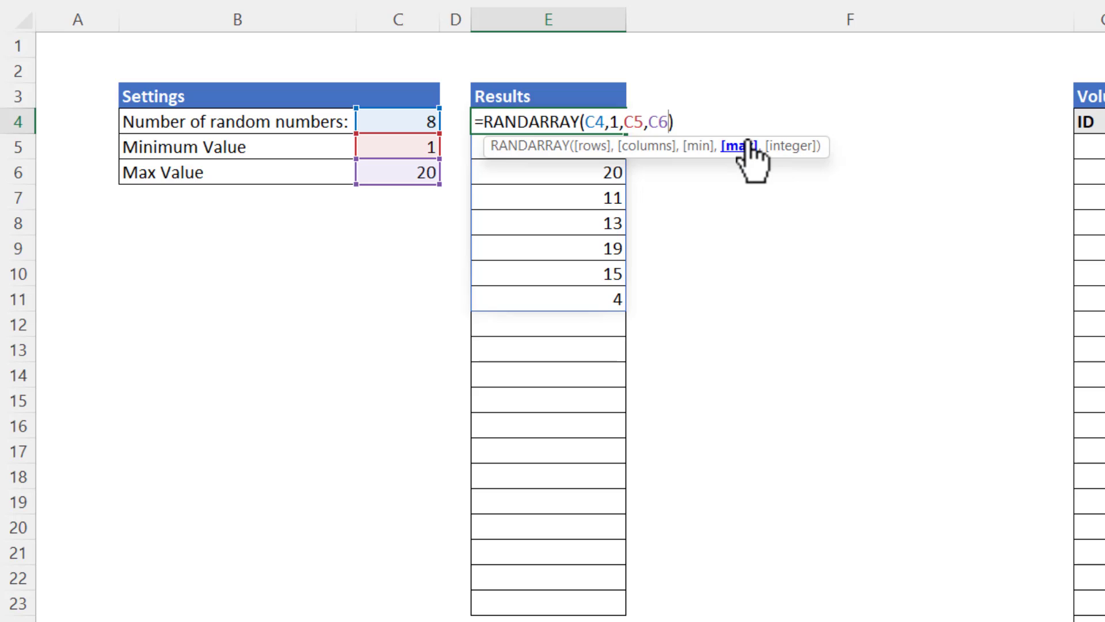
key("Return")
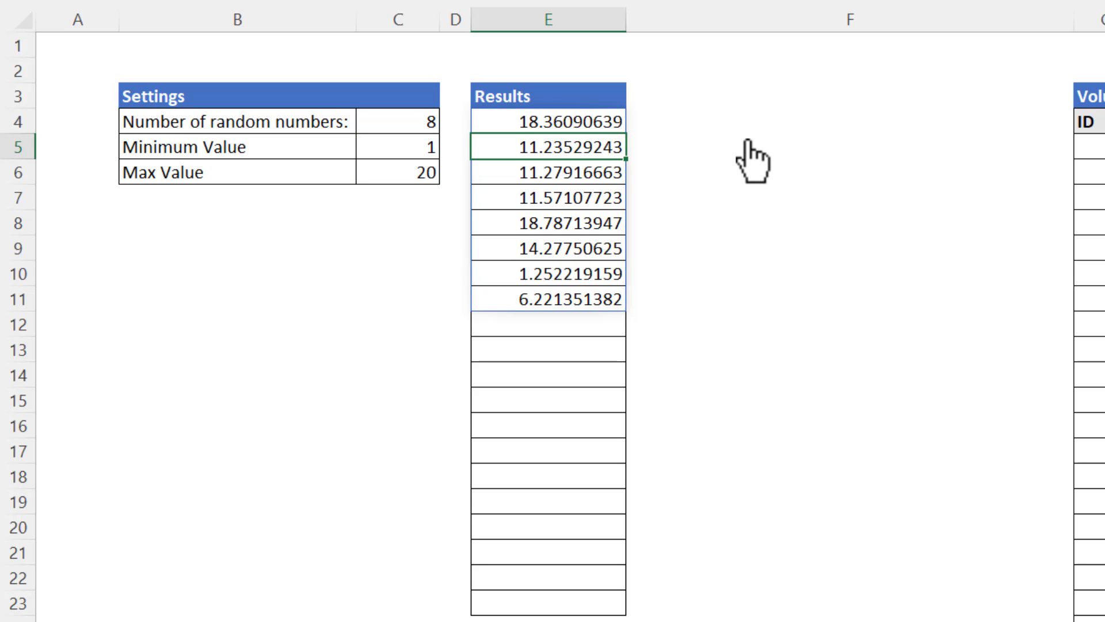
Step: Add ,TRUE back after C6 so the results return to whole numbers
double_click(582, 121)
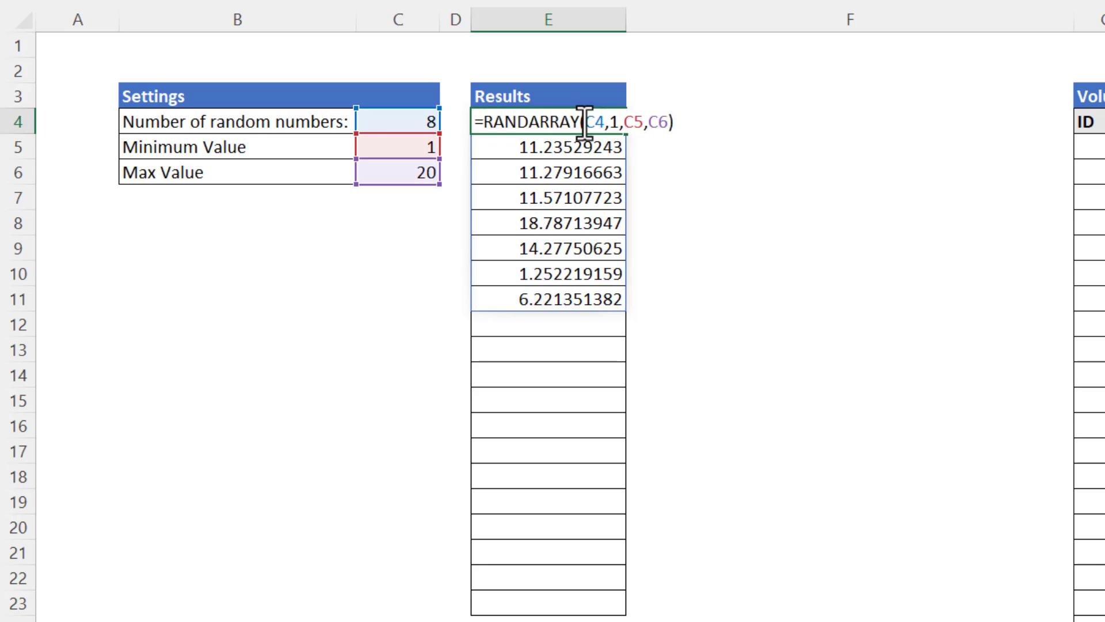
left_click(668, 122)
type(",tRUE")
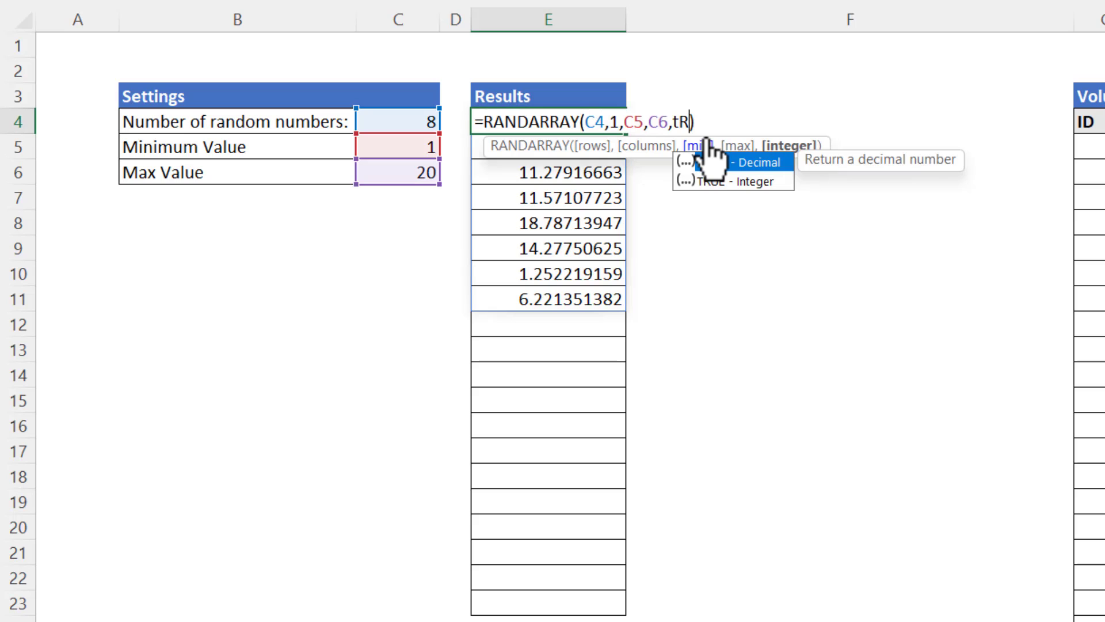
key("Return")
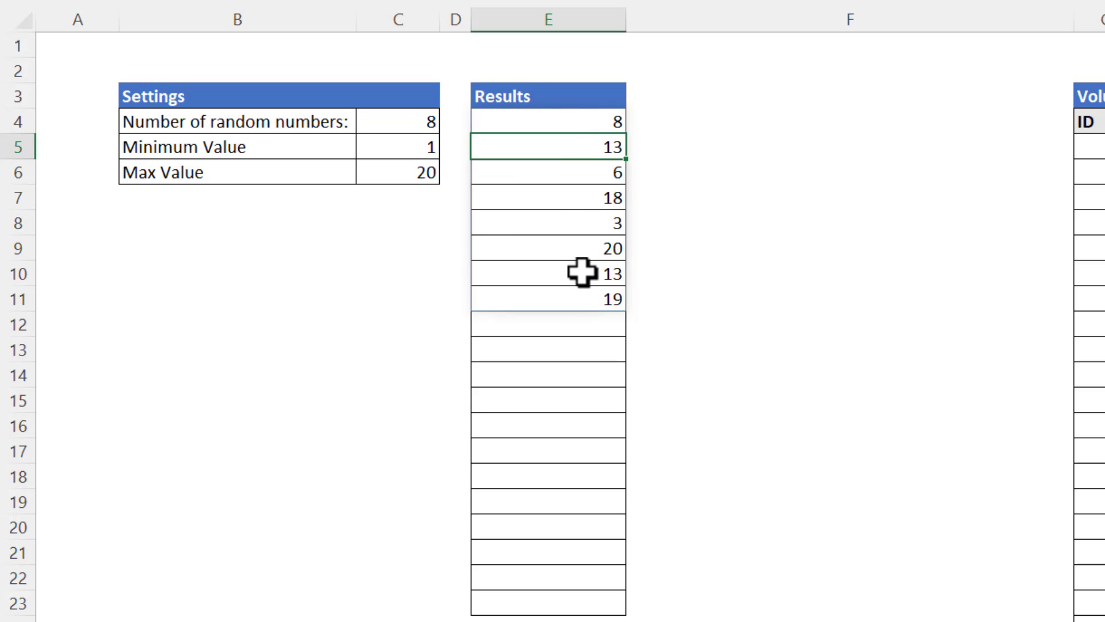
Step: Wrap E4's RANDARRAY formula in UNIQUE() so only distinct numbers spill
left_click(504, 127)
double_click(502, 122)
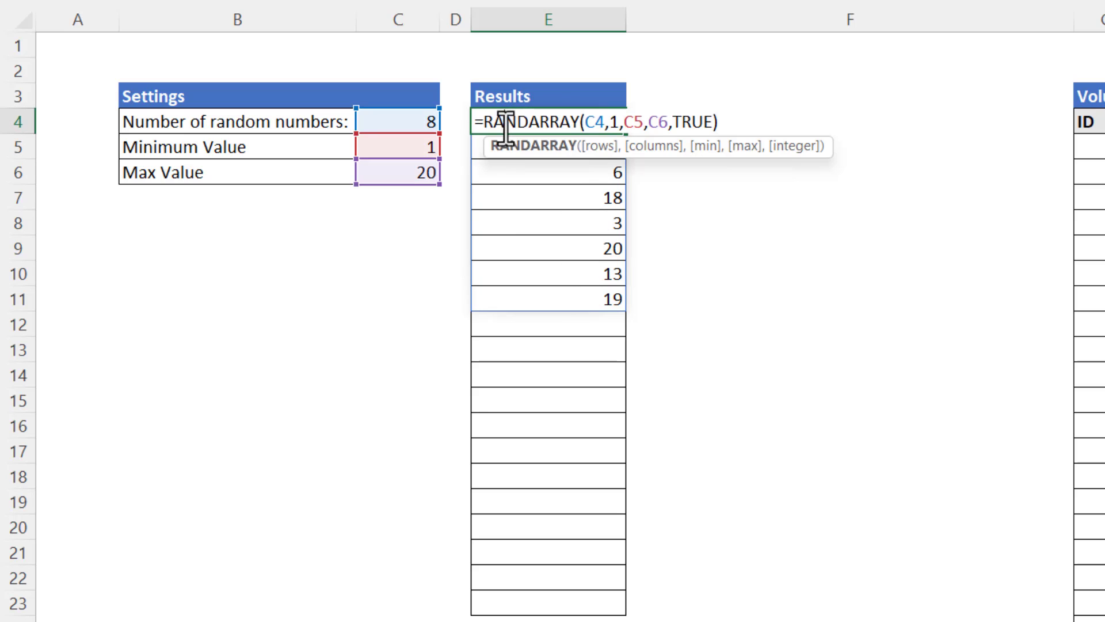
type("unique")
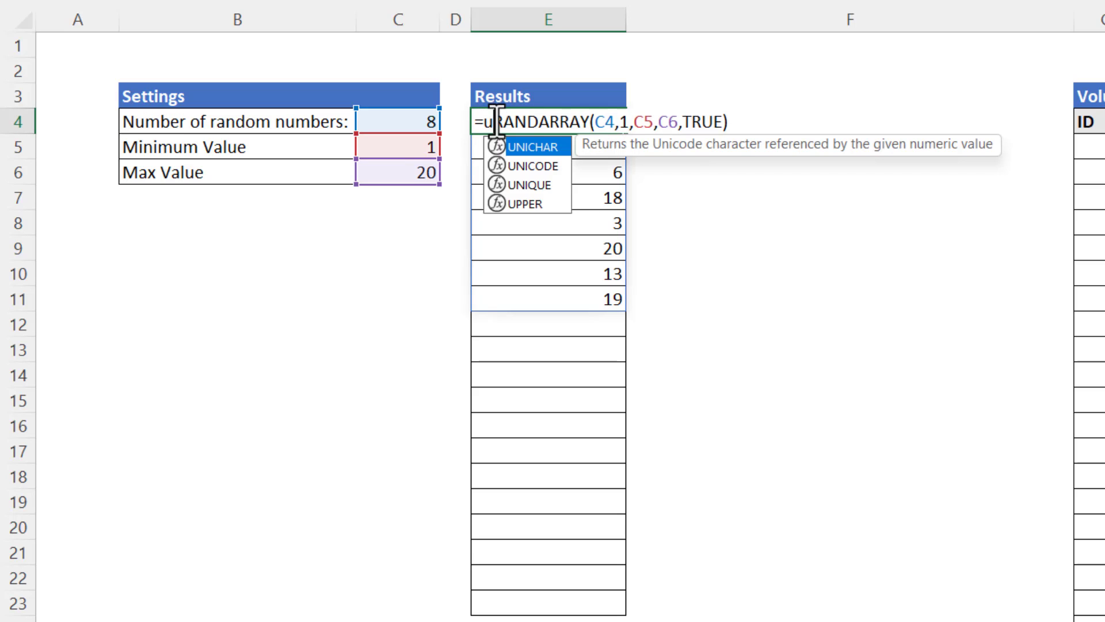
type("(")
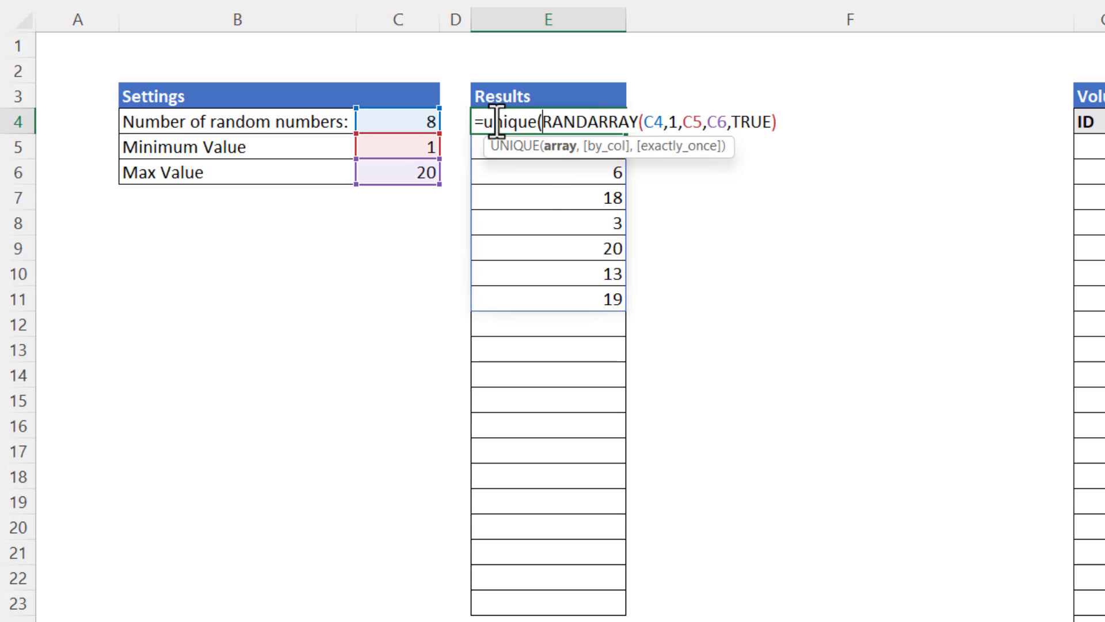
left_click(812, 122)
type(")")
key("Return")
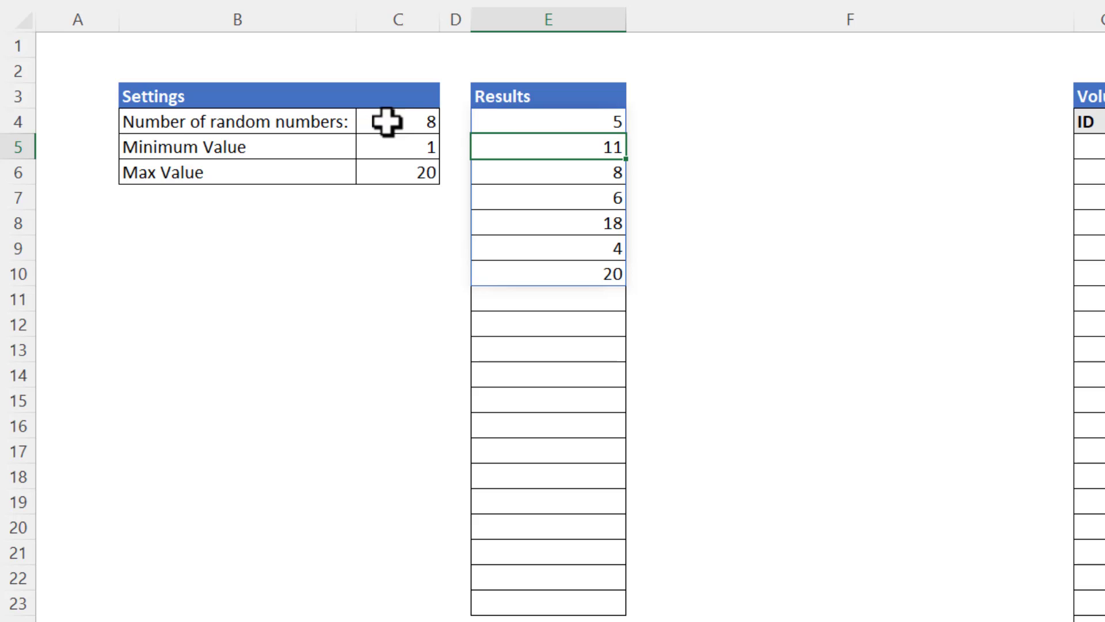
Step: Change the row count to C4^2 so UNIQUE spills 18 distinct numbers down E4:E21
double_click(561, 121)
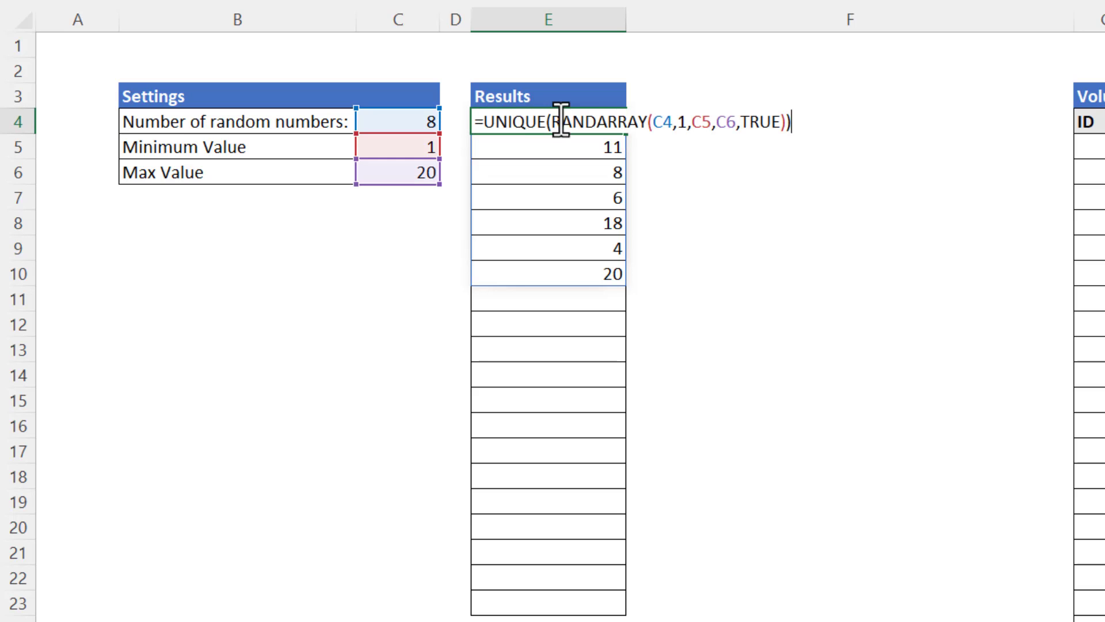
left_click(672, 122)
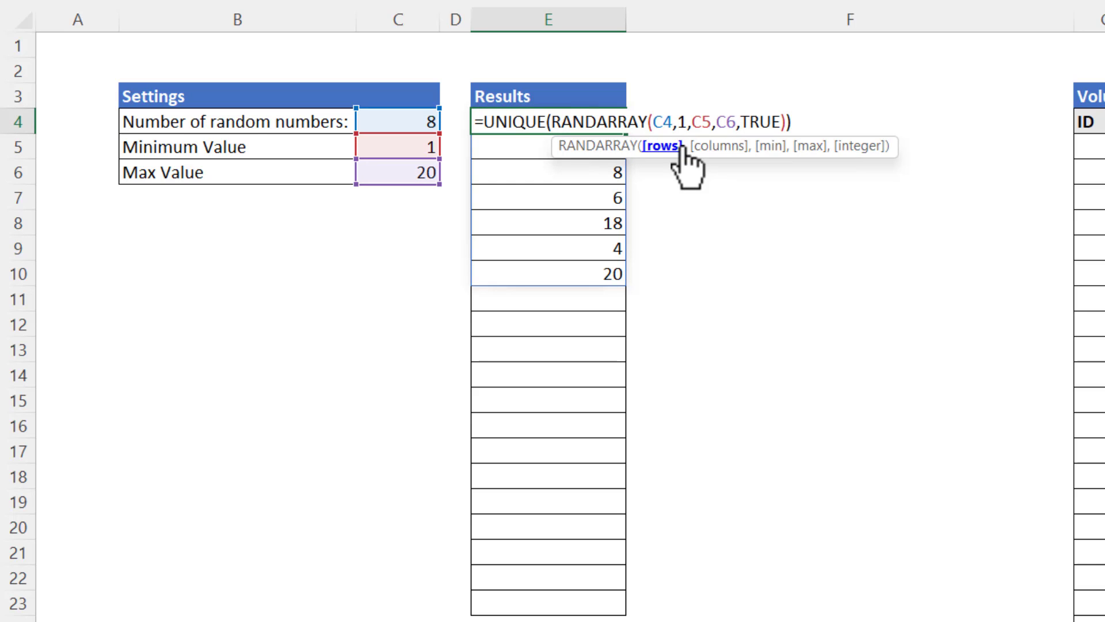
type("^")
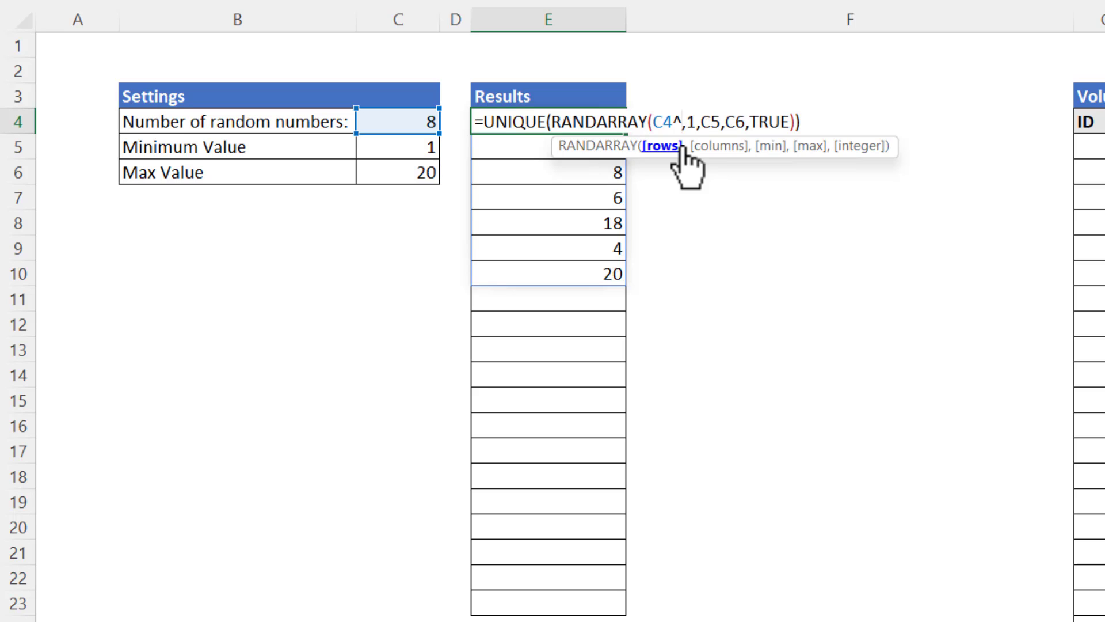
type("2")
key("Return")
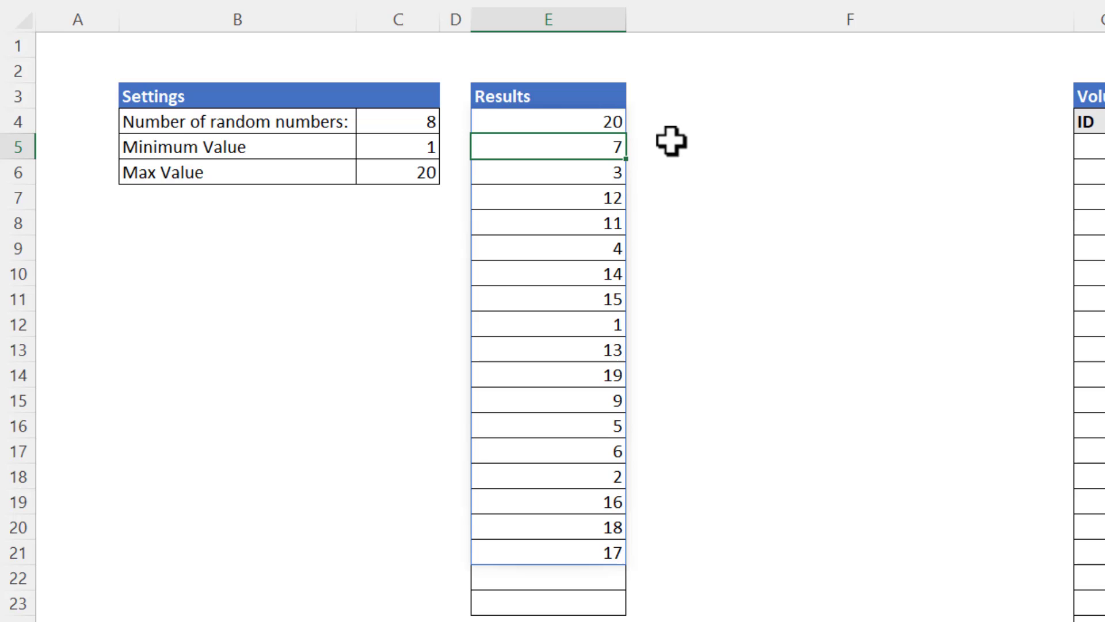
double_click(614, 118)
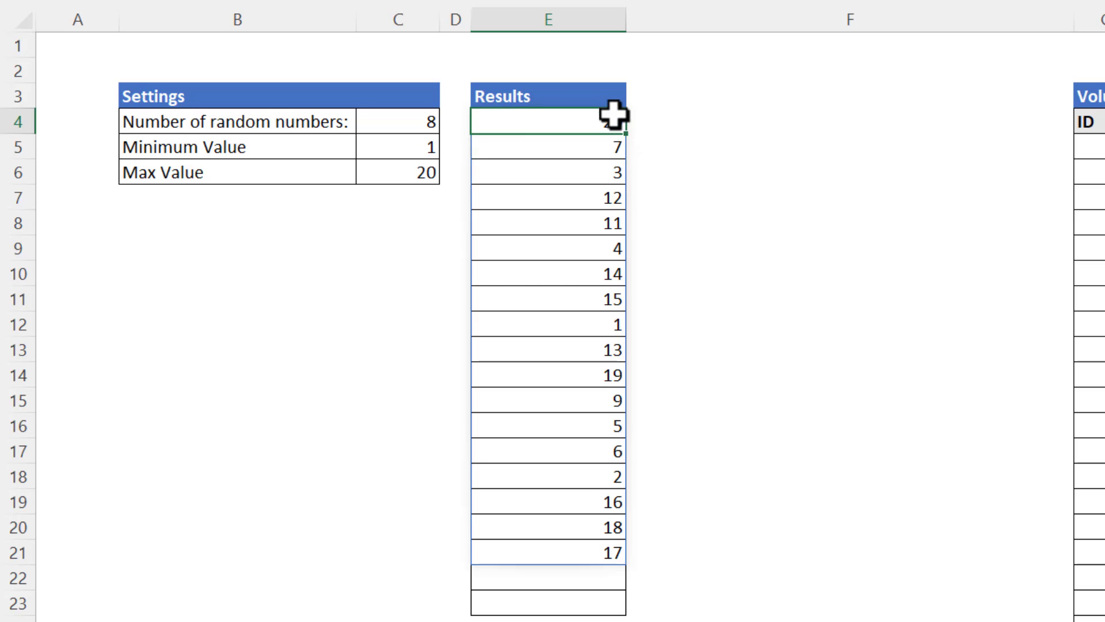
Step: Wrap E4's formula in INDEX(..., SEQUENCE(C4)) to return exactly C4 unique numbers
left_click(485, 120)
type("INDEX(")
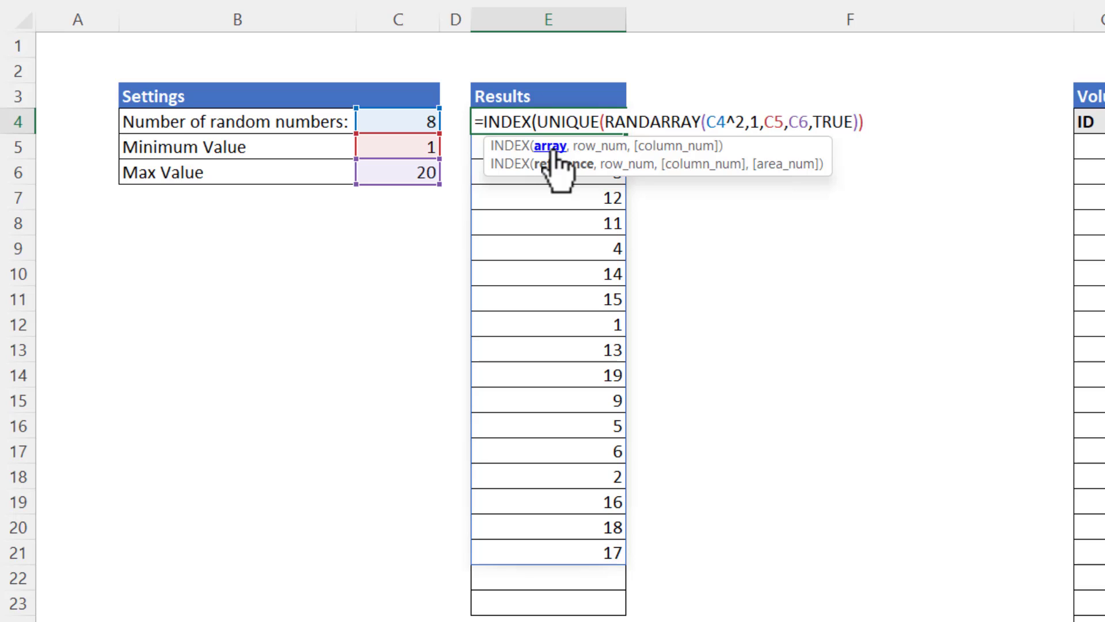
left_click(872, 123)
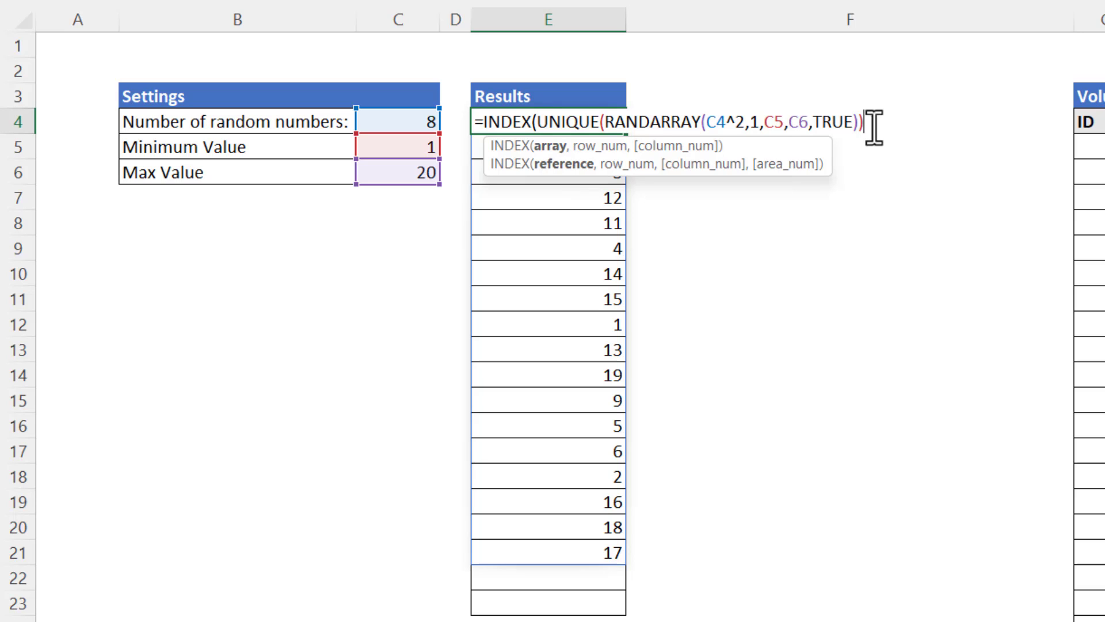
type(",")
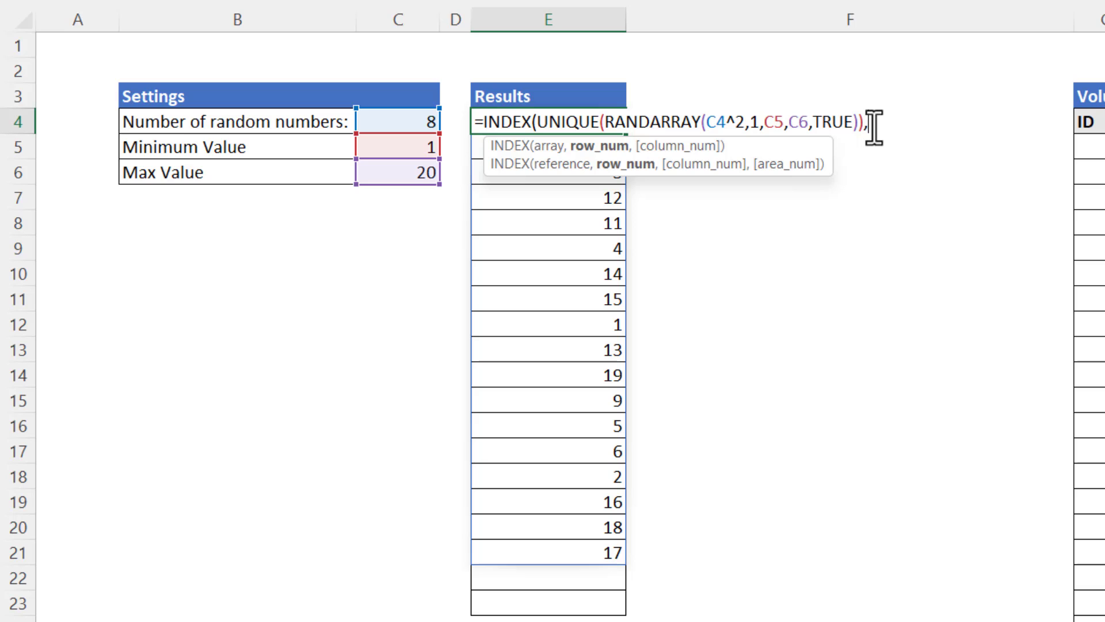
type("sequ")
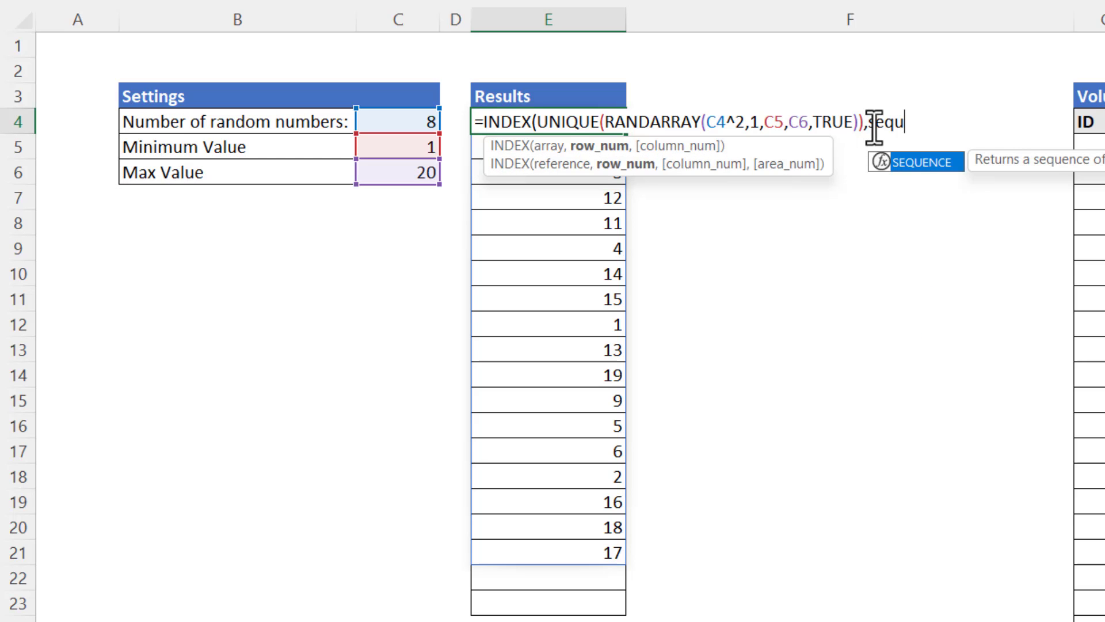
double_click(944, 163)
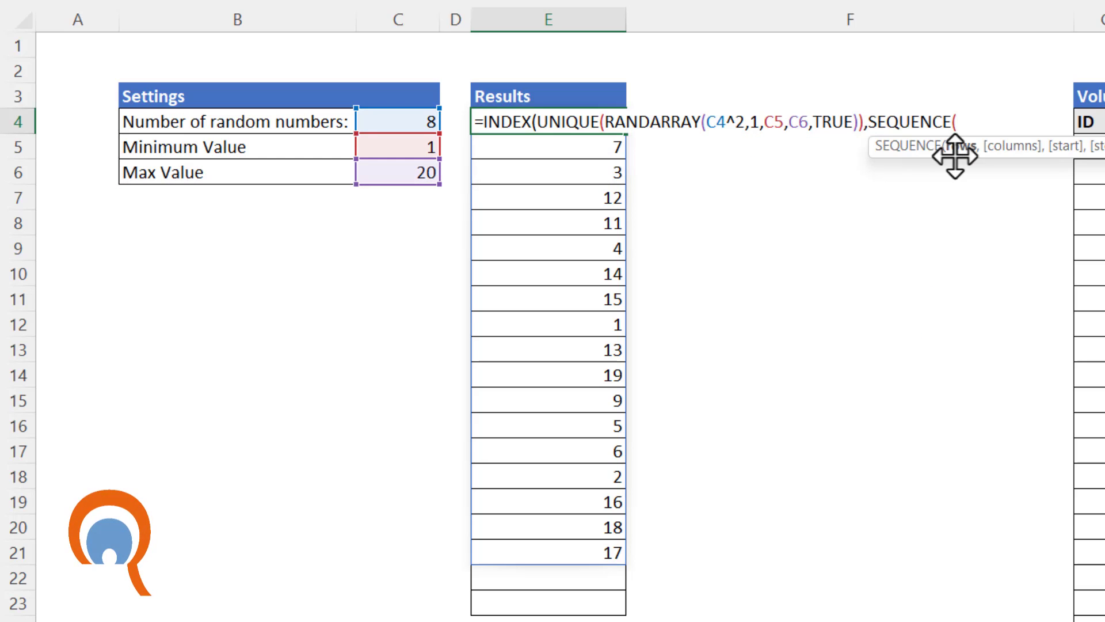
left_click(398, 119)
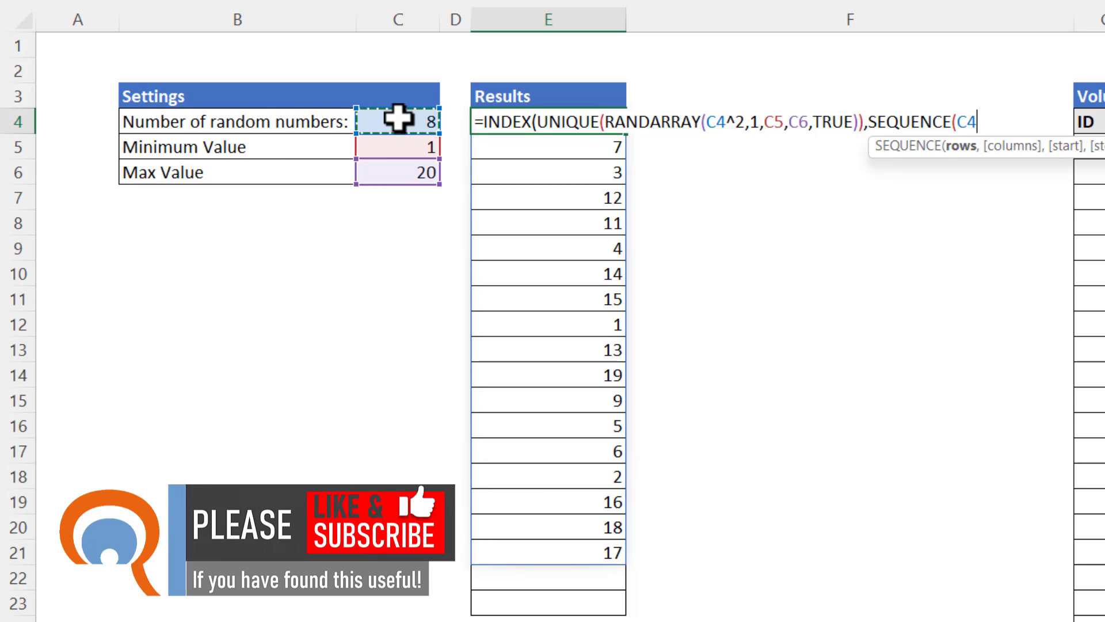
type(")")
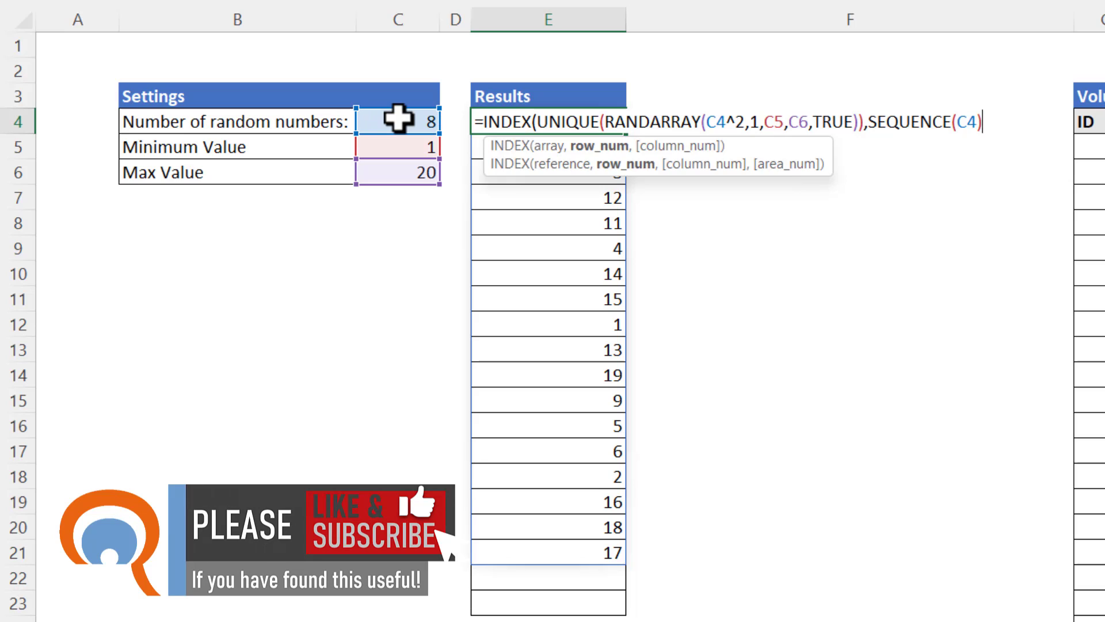
type(")")
key("Return")
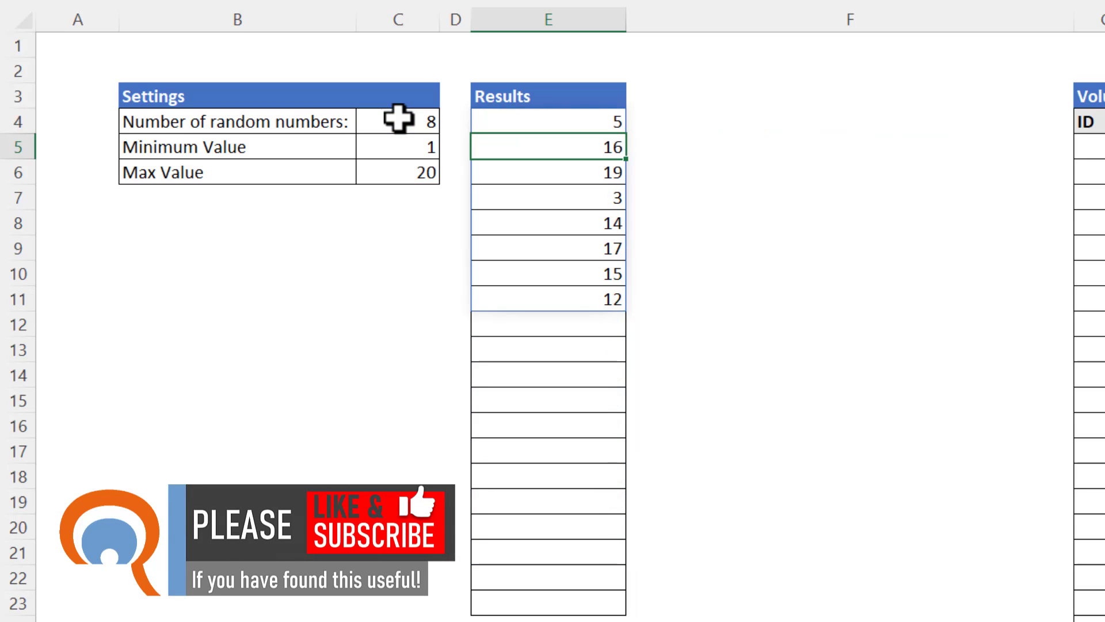
Step: Set the count in C4 to 12
left_click(399, 118)
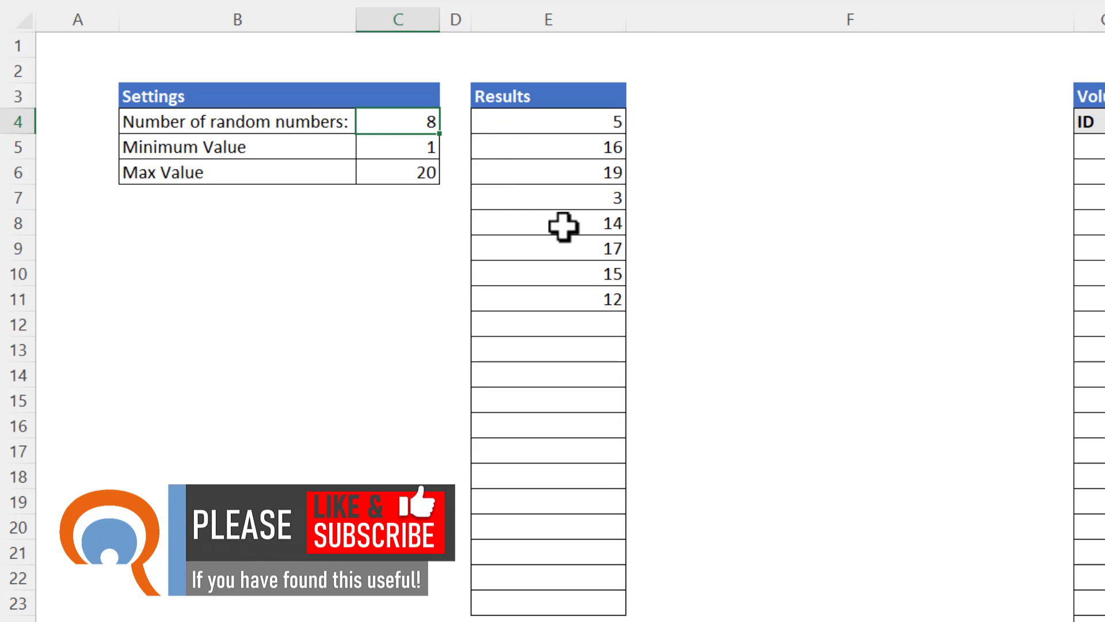
type("12")
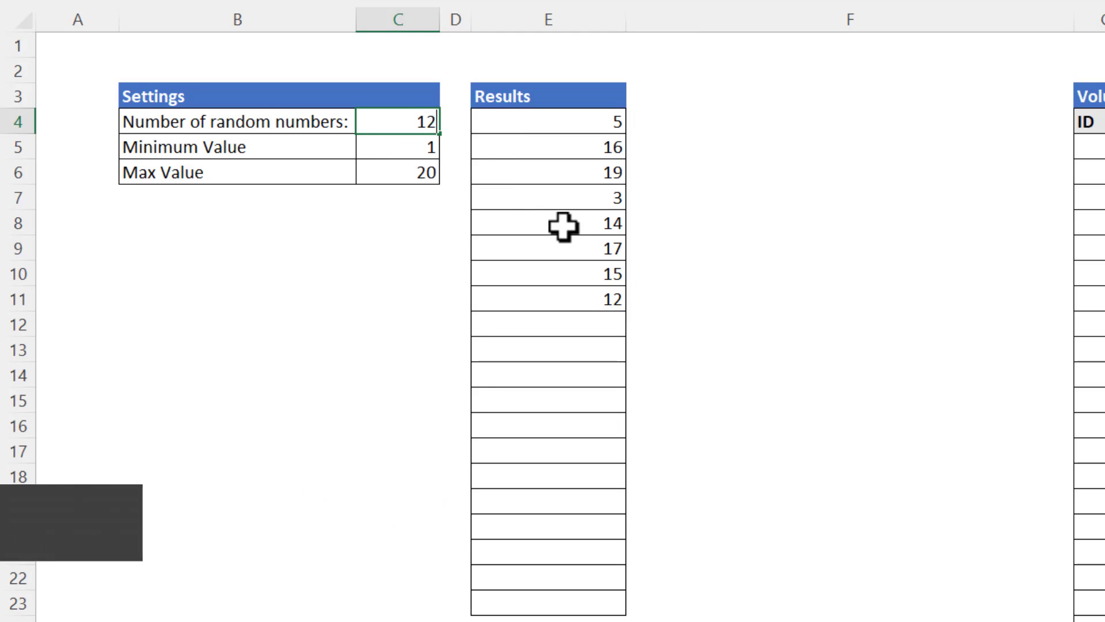
key("Return")
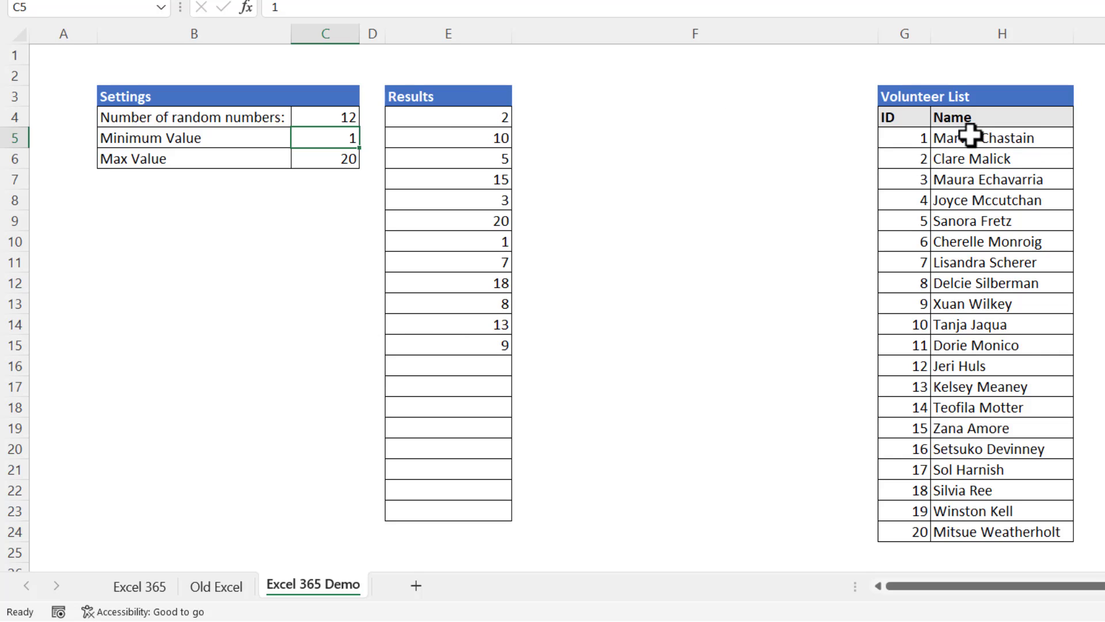
Step: Wrap E4's formula in XLOOKUP with lookup array G5:G24 and return array H5:H24
left_click(479, 118)
double_click(480, 117)
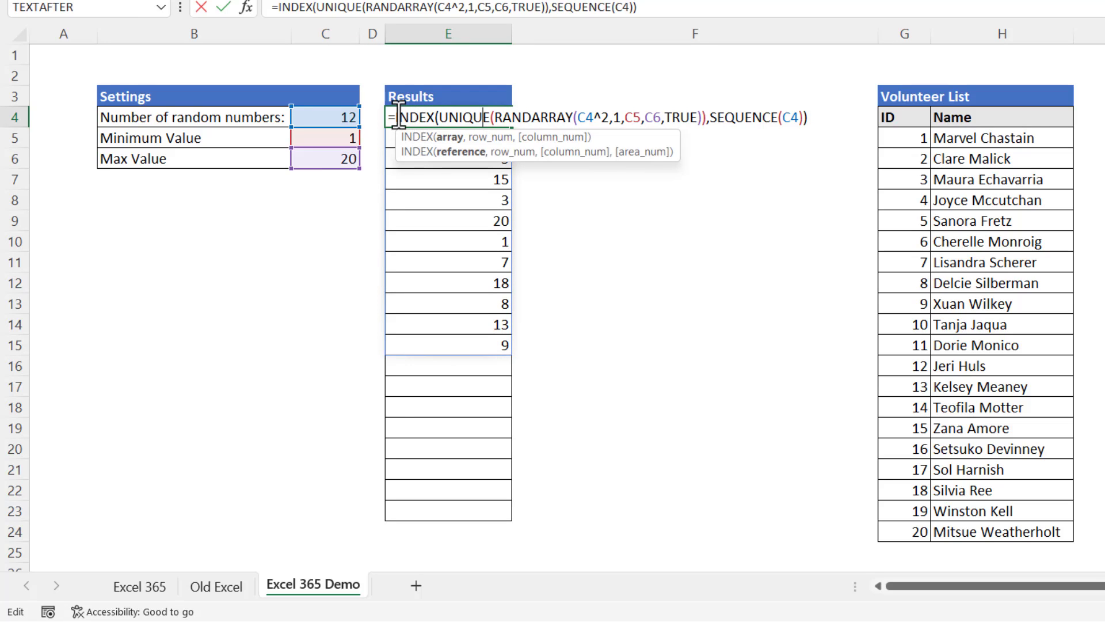
left_click(398, 115)
type("xl")
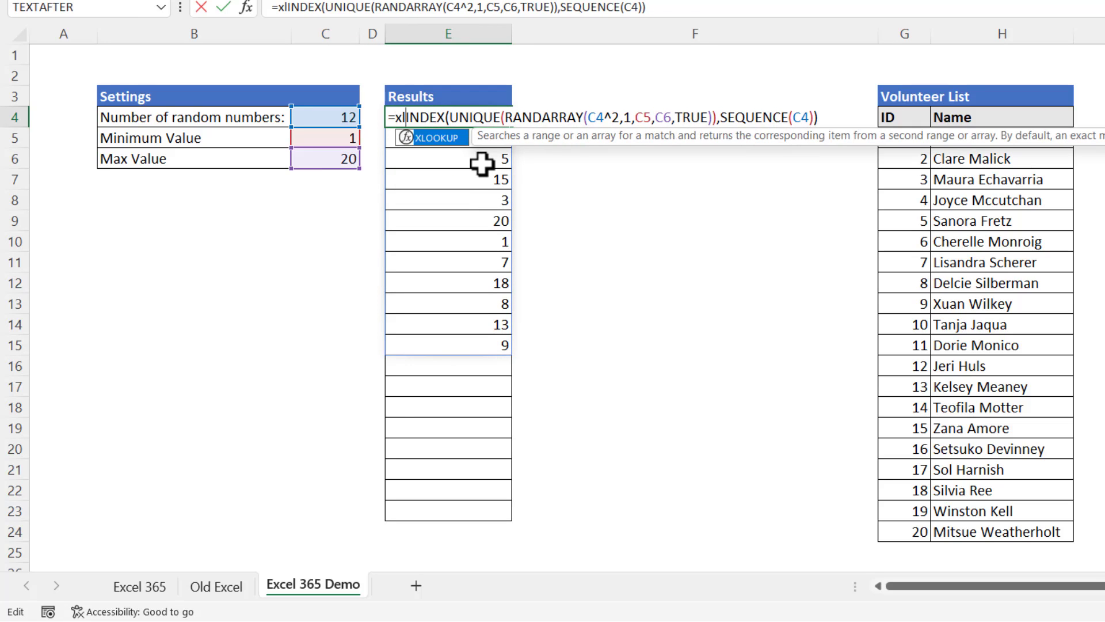
key("Tab")
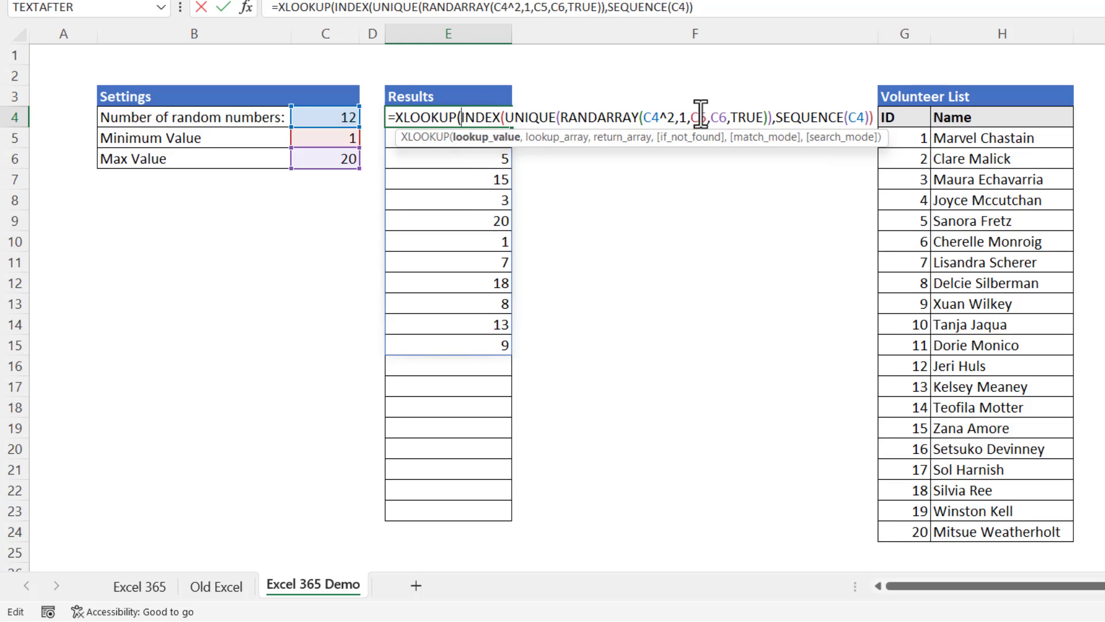
left_click(877, 118)
type(",")
left_click_drag(915, 139, 913, 534)
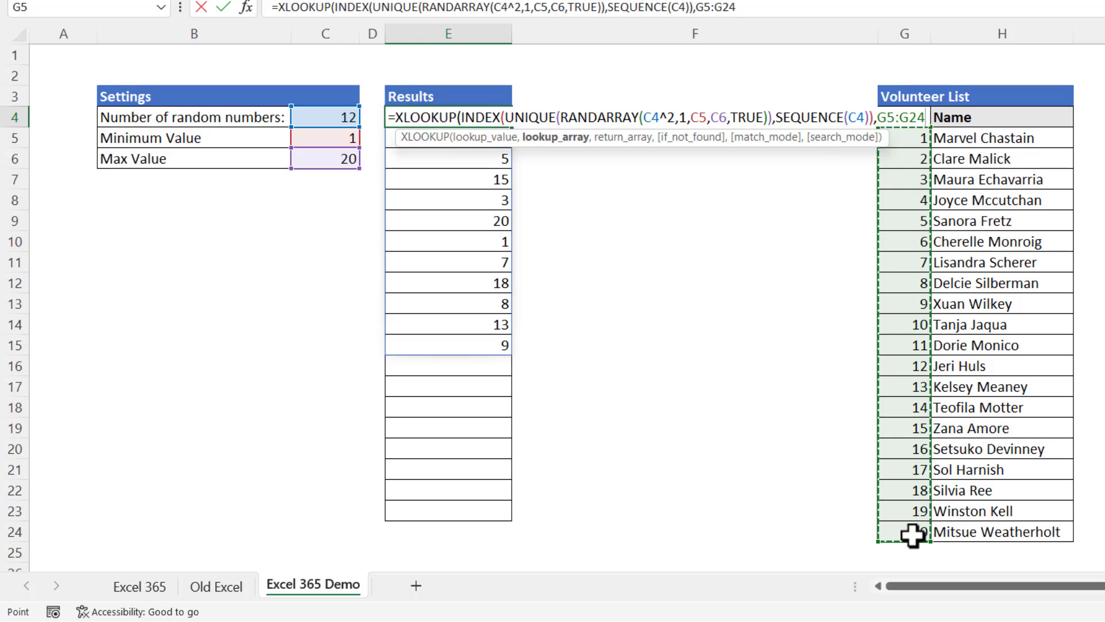
type(",")
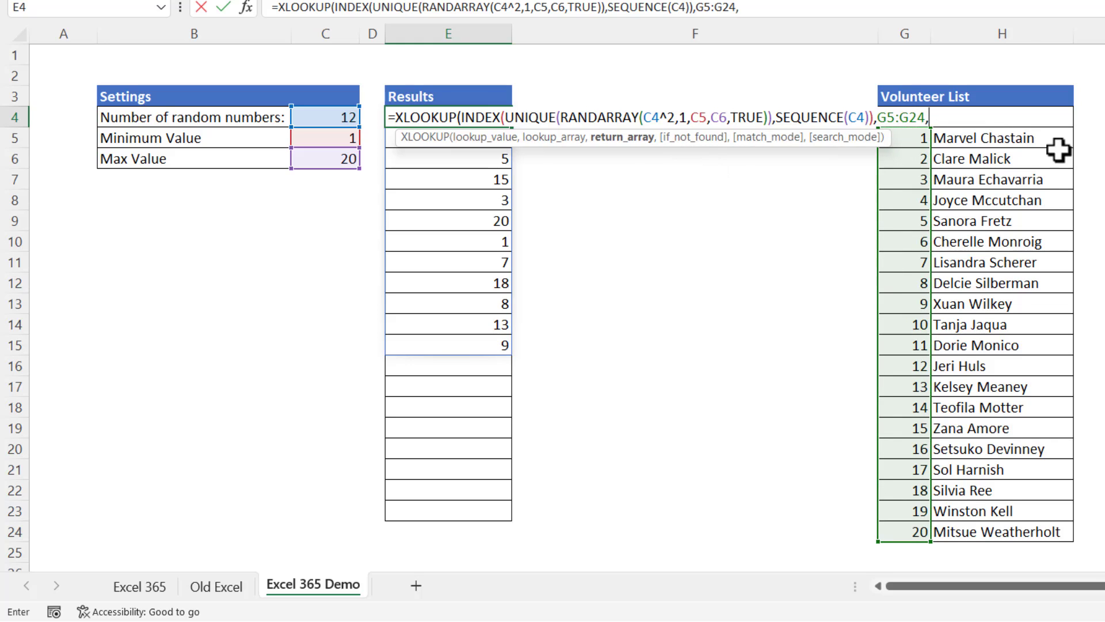
left_click_drag(1014, 137, 1020, 534)
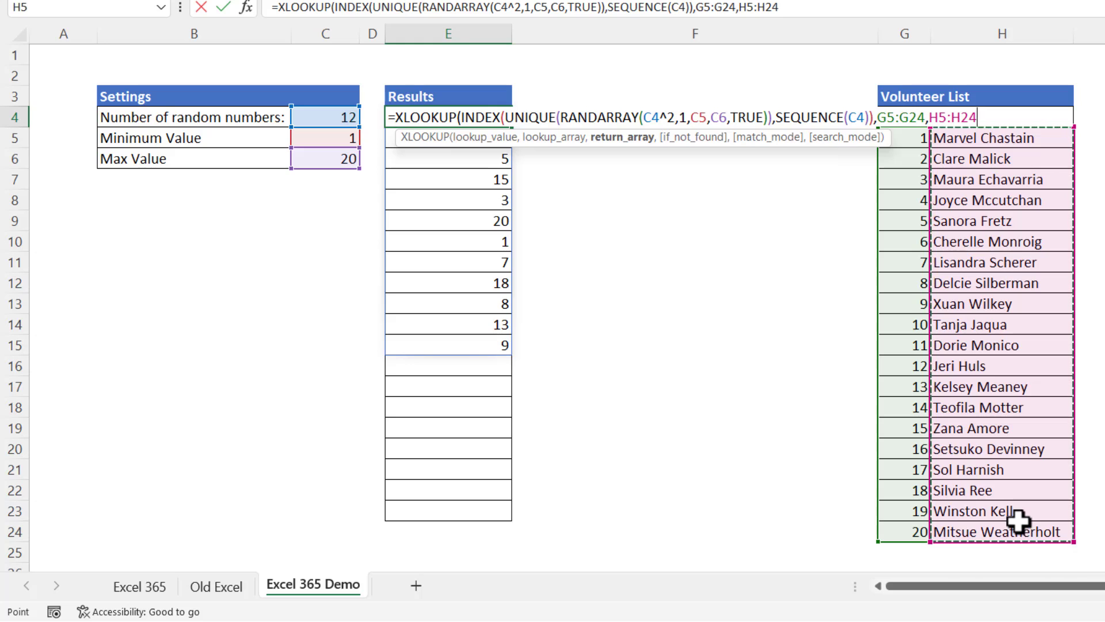
type(")")
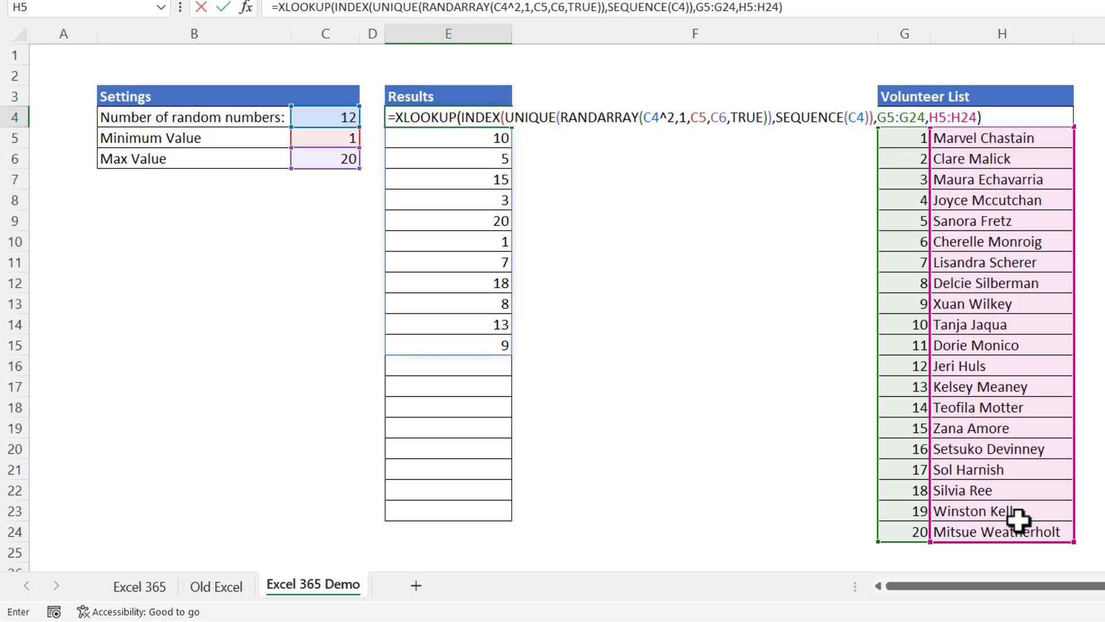
key("Return")
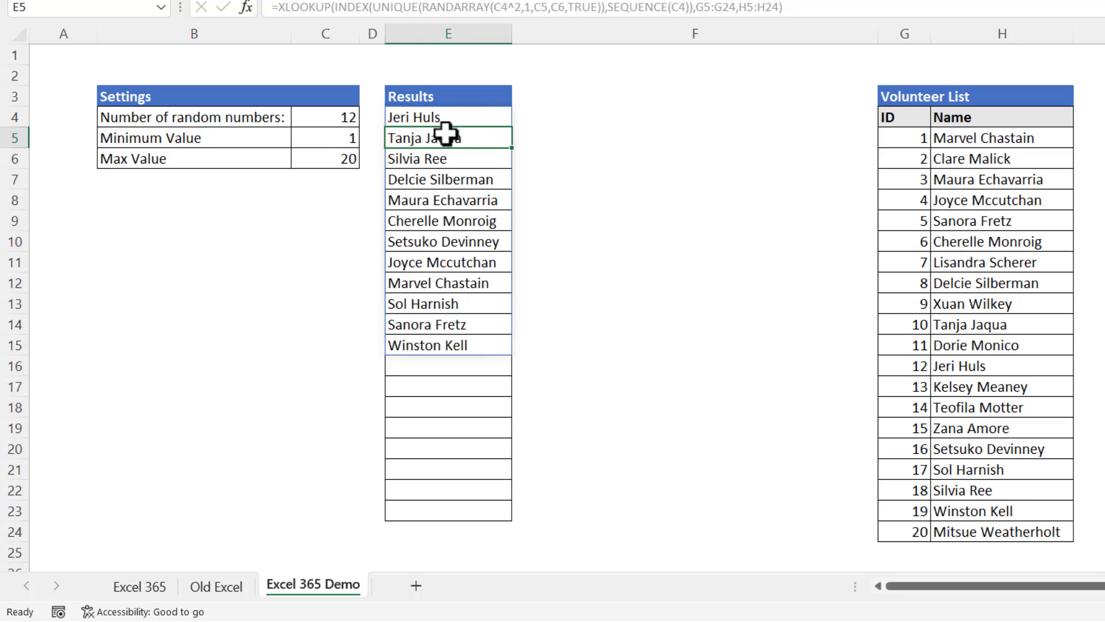
Step: Set the pick count in C4 to 5, then go to the Old Excel sheet
left_click(347, 117)
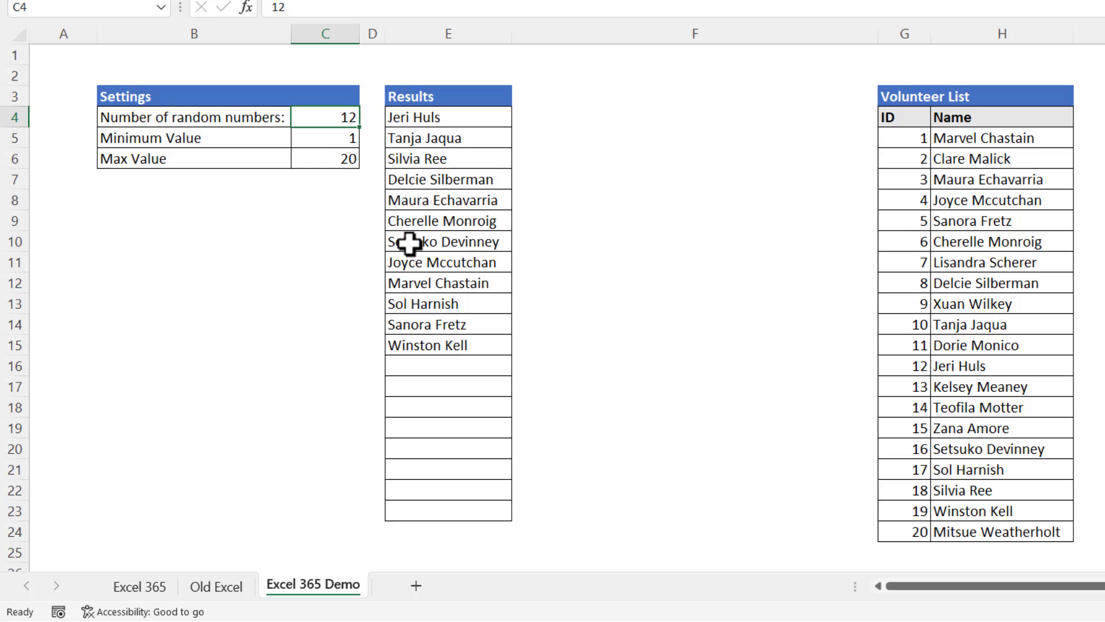
type("5")
key("Return")
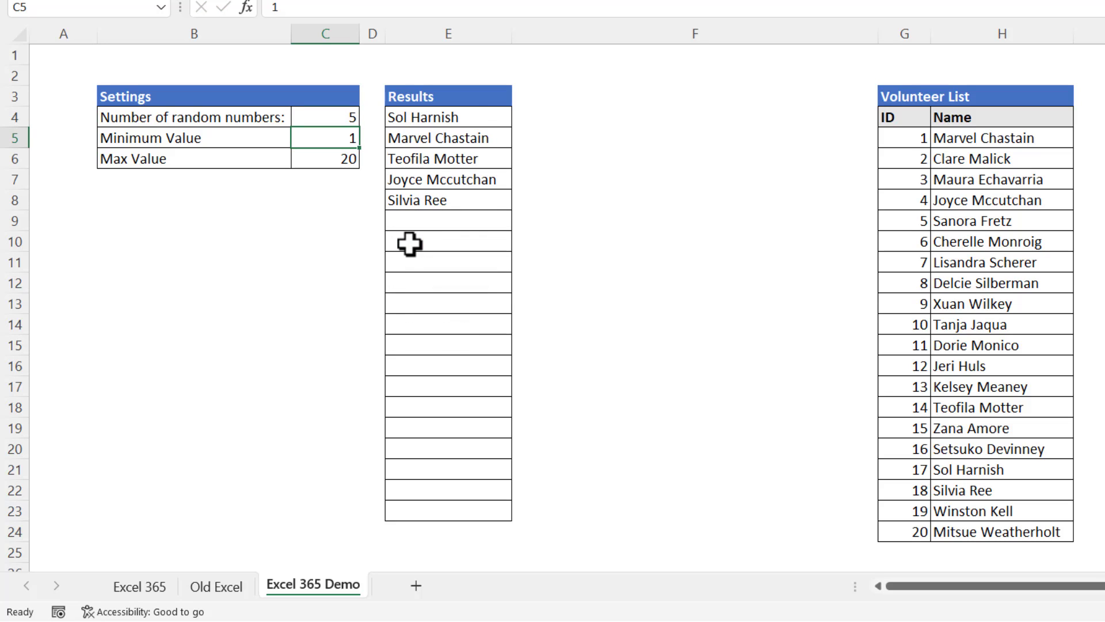
key("ctrl+Page_Up")
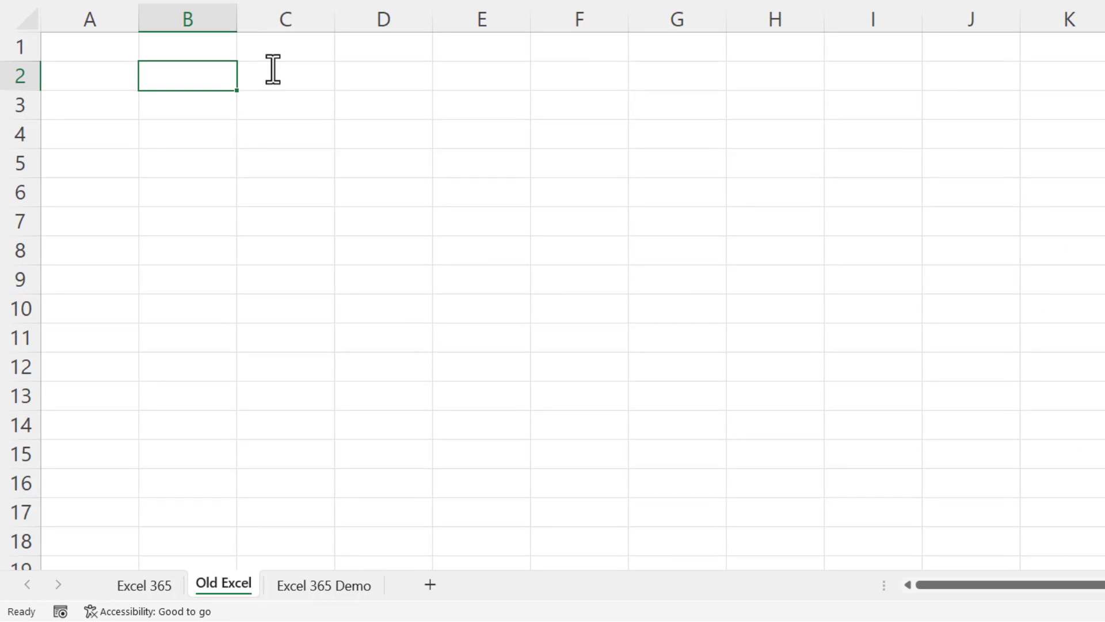
Step: Enter =RAND() in cell B2
type("=r")
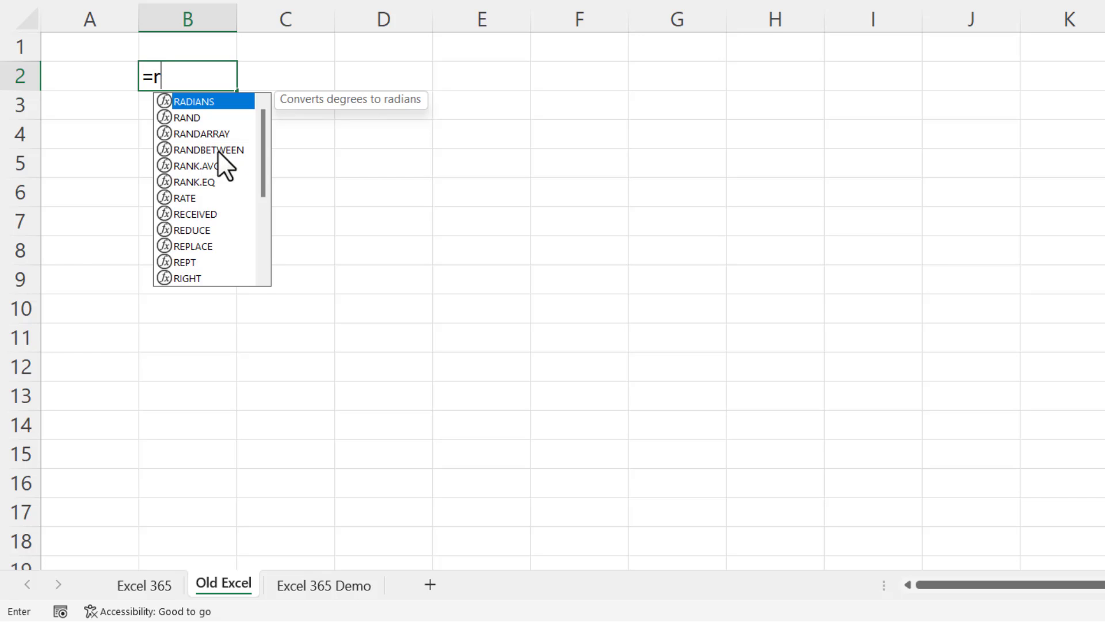
double_click(192, 118)
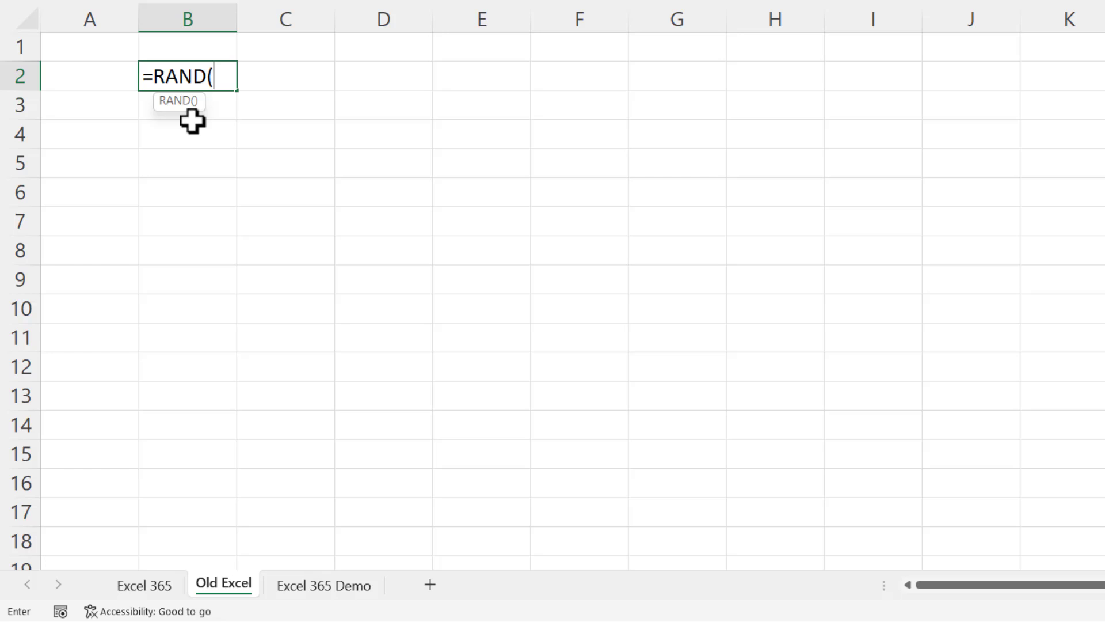
type(")")
key("Return")
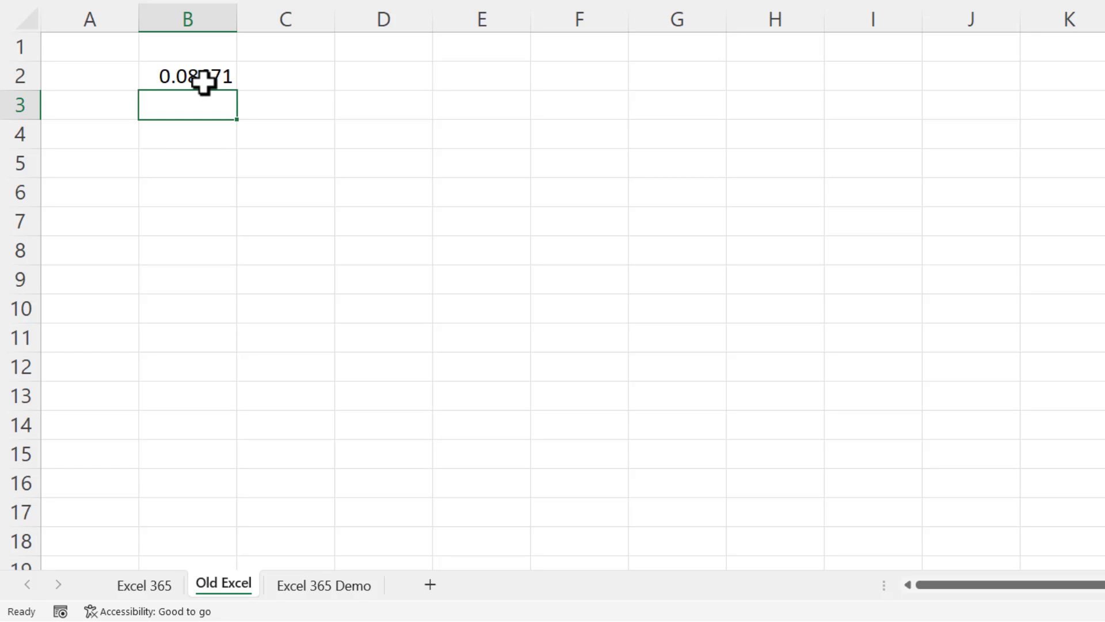
Step: Multiply B2's formula by 1000 and fill it down column B to row 15
double_click(230, 77)
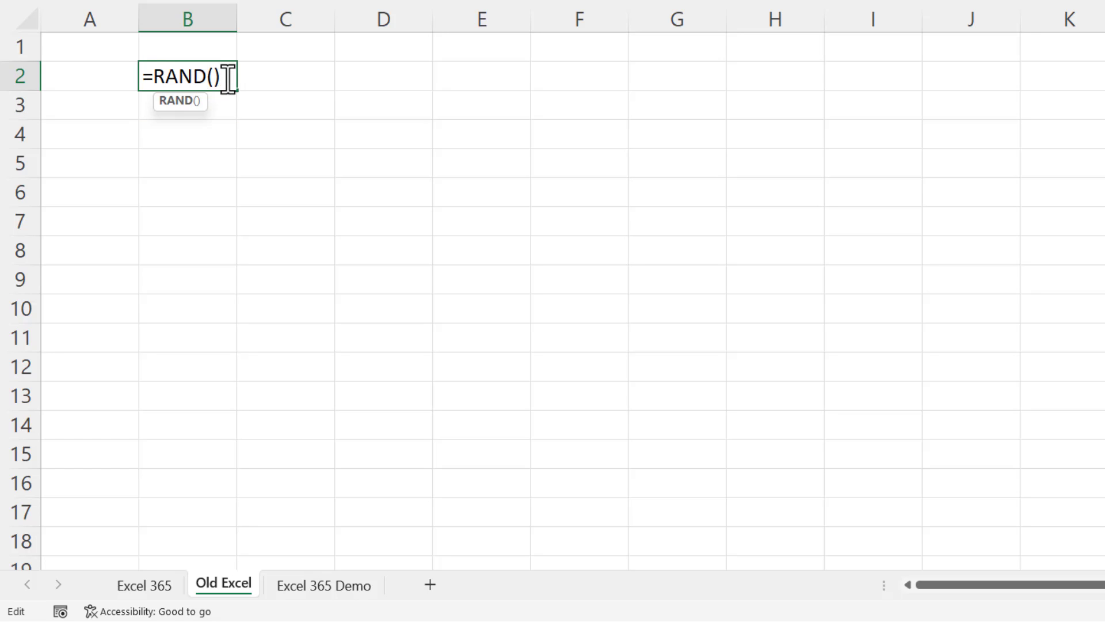
type("*1000")
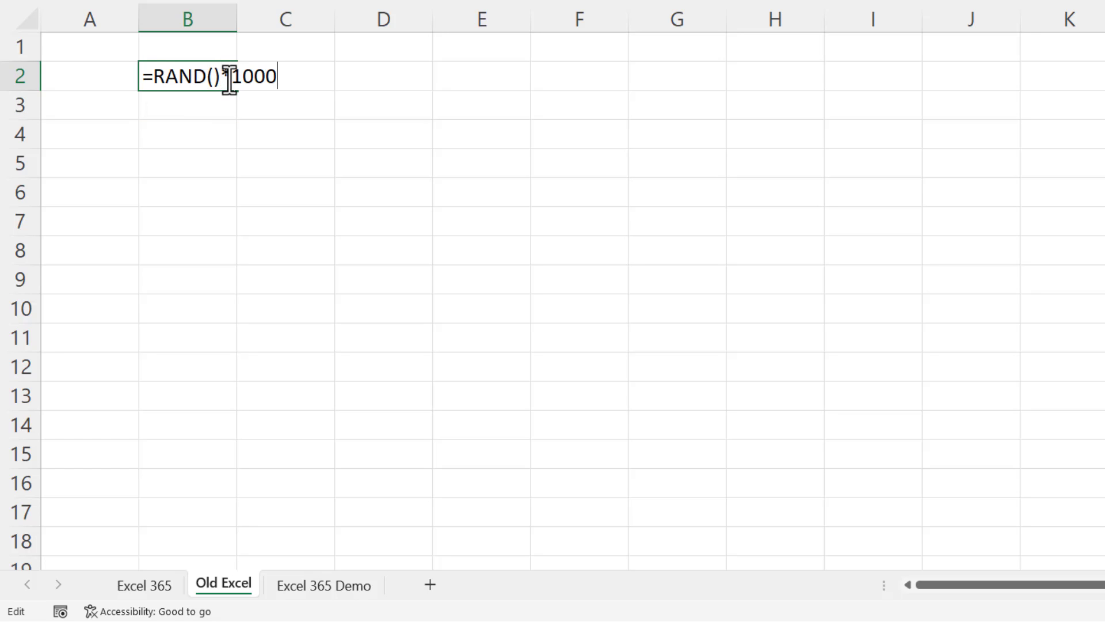
key("Return")
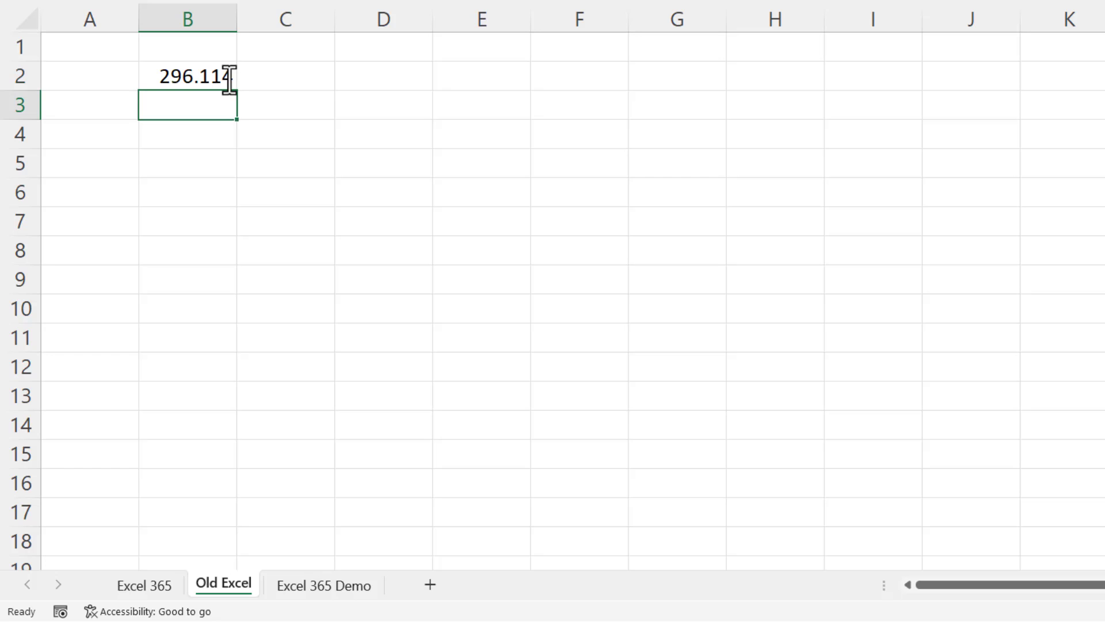
left_click(208, 79)
left_click_drag(237, 90, 237, 442)
Step: Replace the RAND values with =RANDBETWEEN(1,25) in B2, filled down to B14
key("ctrl+z")
key("ctrl+z")
type("=r")
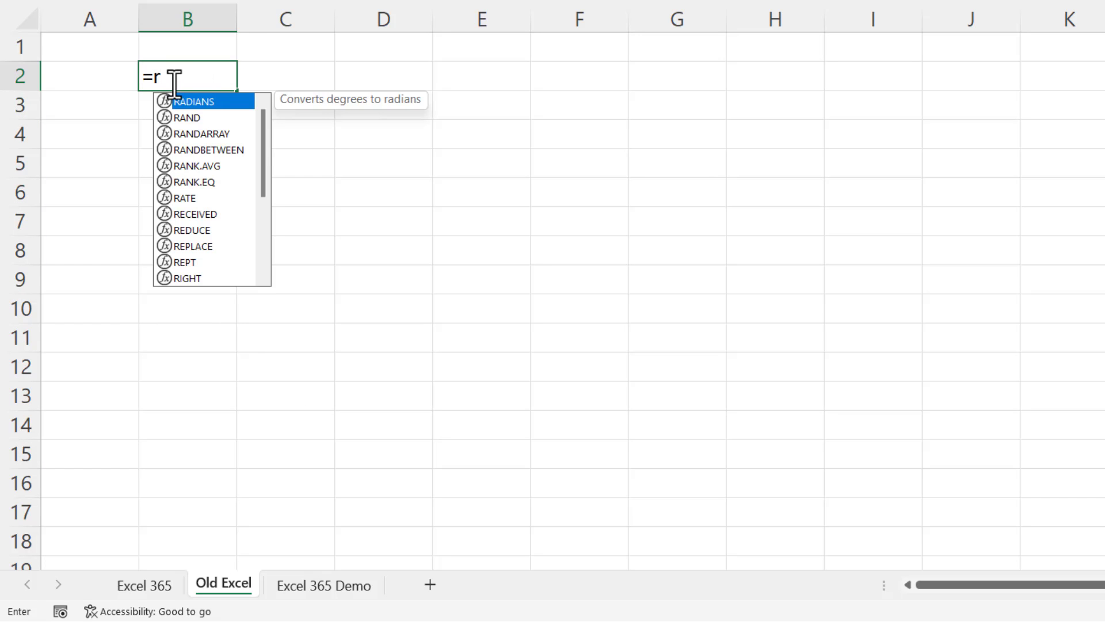
left_click(188, 152)
double_click(188, 151)
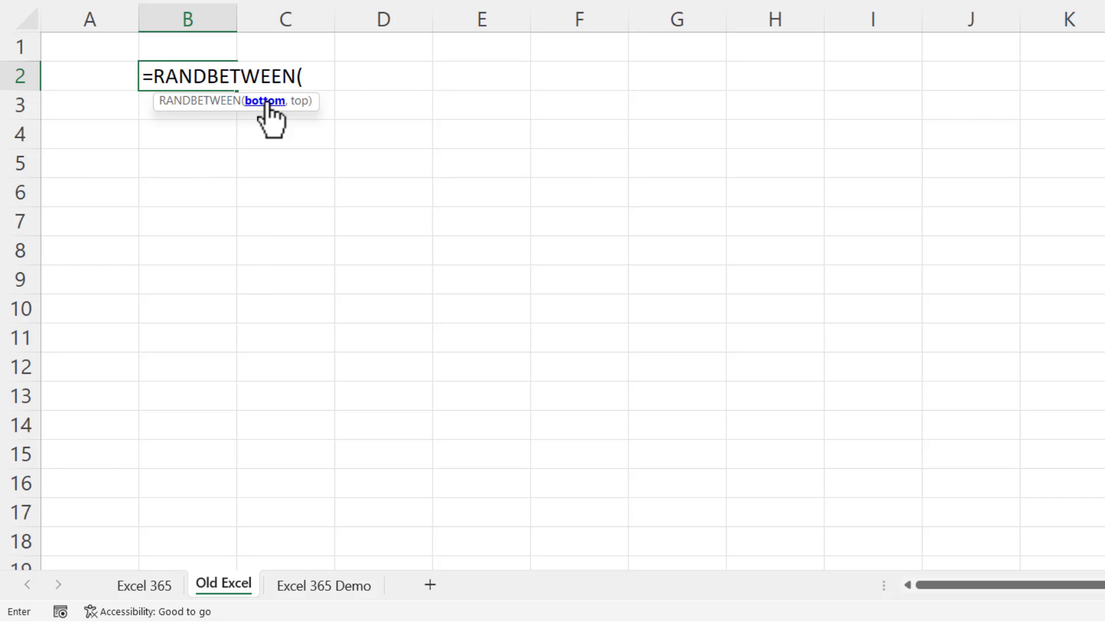
type("1,25")
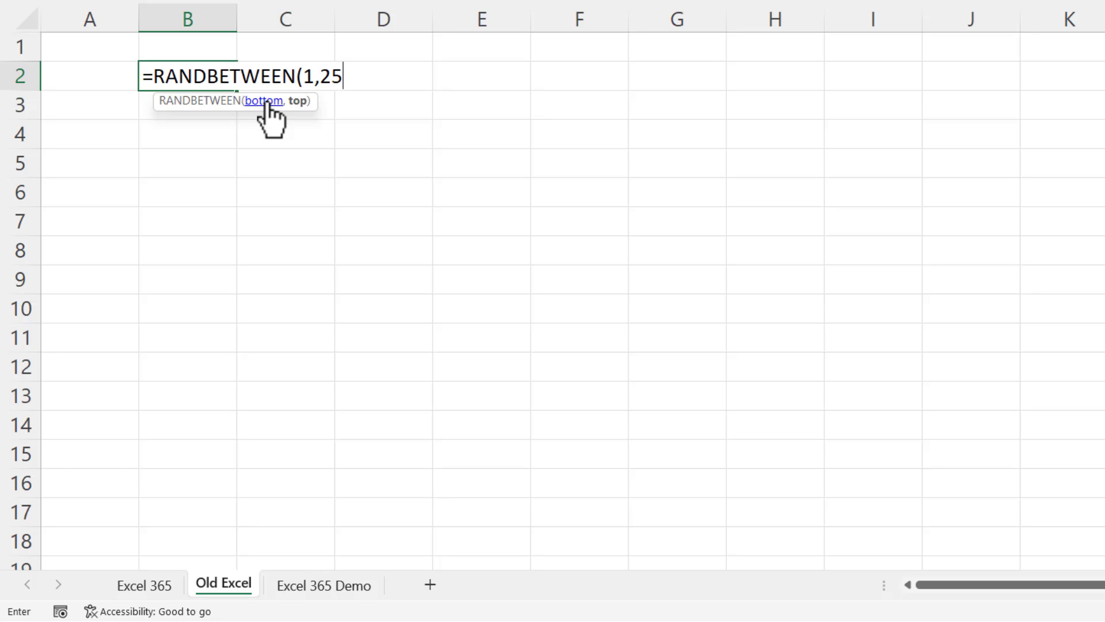
type(")")
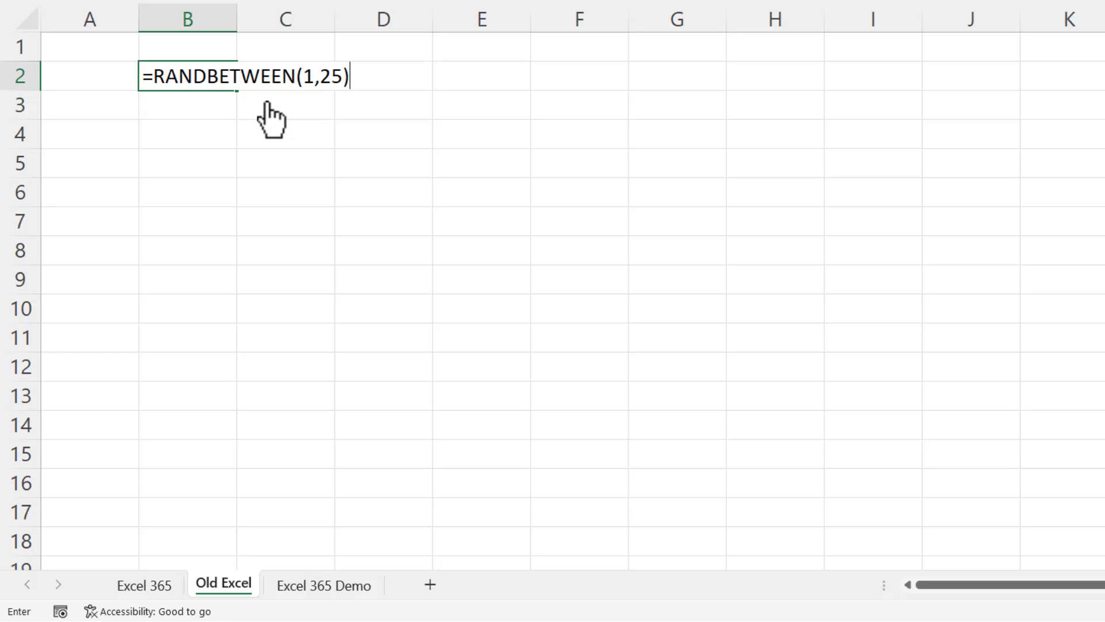
key("Return")
left_click(231, 81)
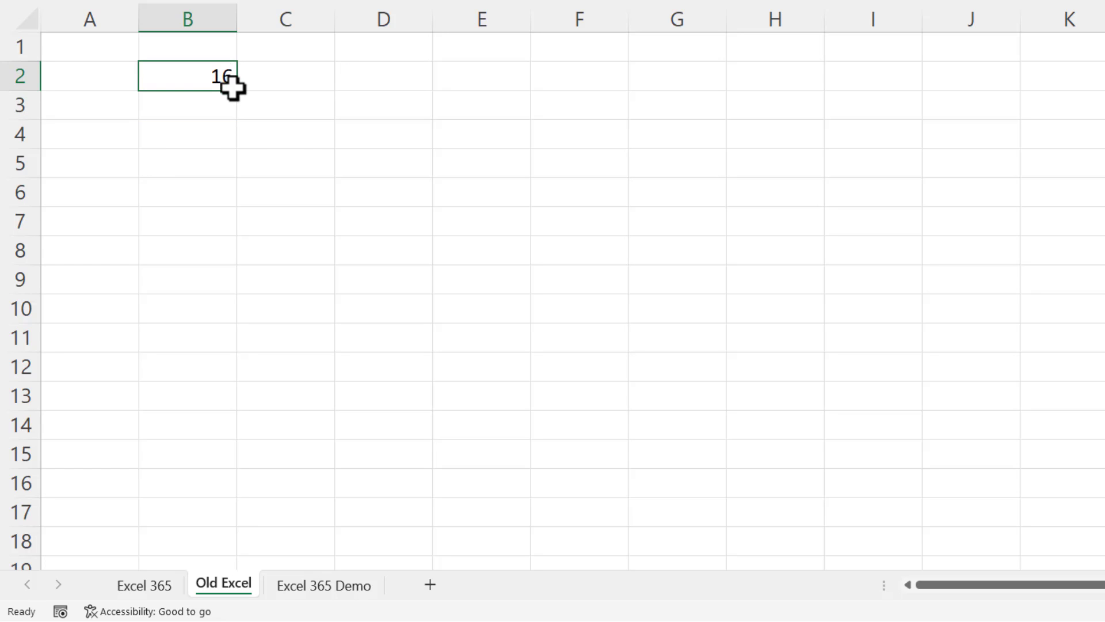
left_click_drag(238, 92, 207, 439)
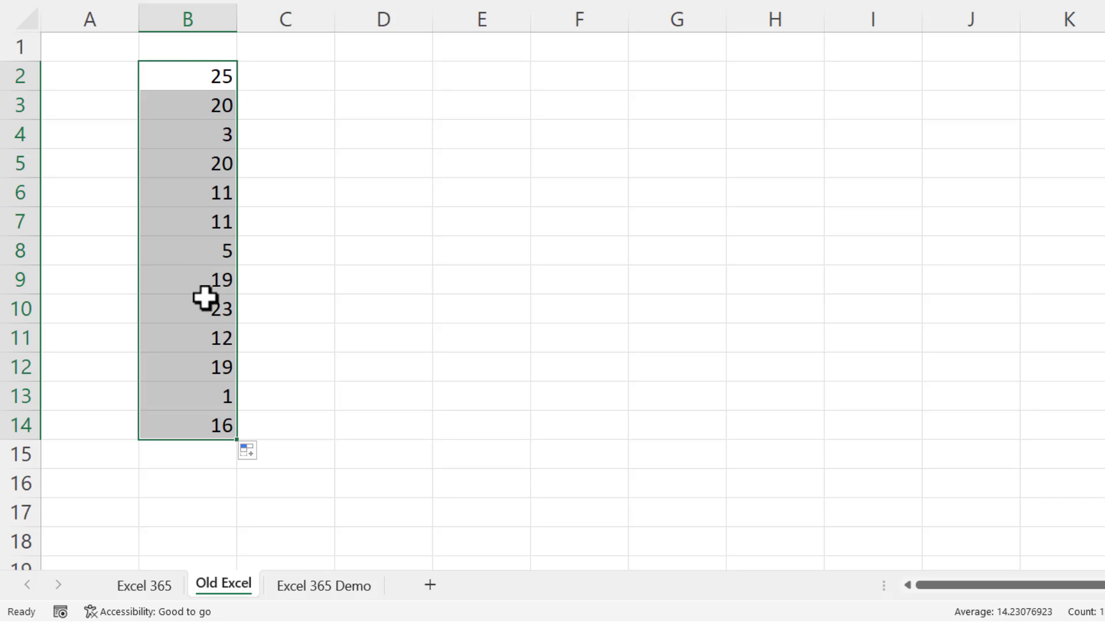
Step: Extend the random numbers to B18 and paste B2:B18 back as fixed values
left_click_drag(236, 439, 222, 552)
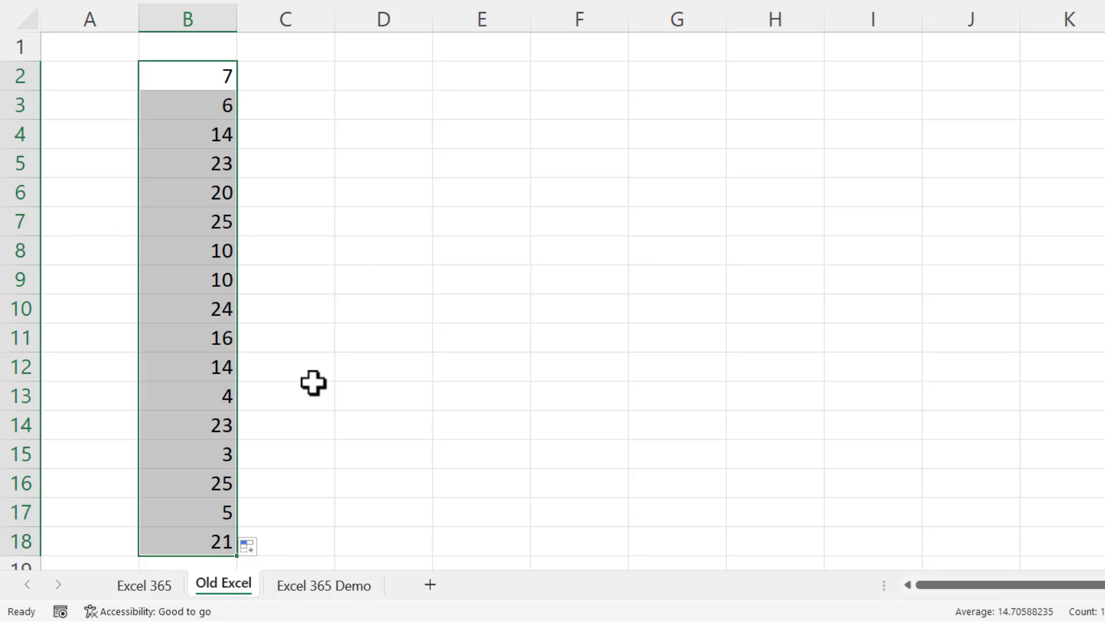
key("ctrl+c")
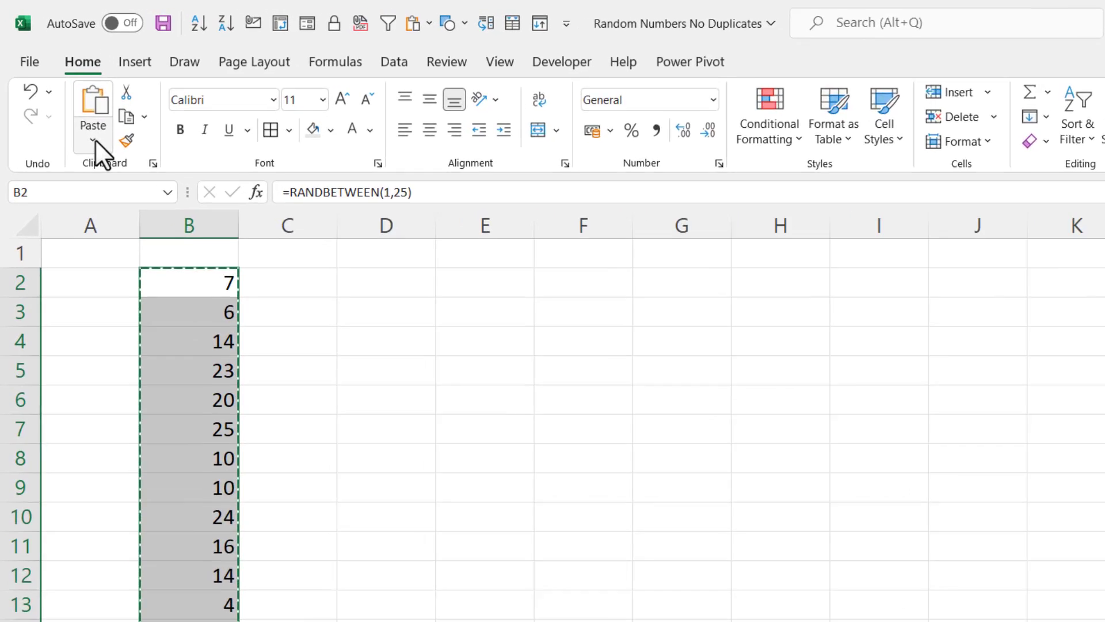
left_click(69, 105)
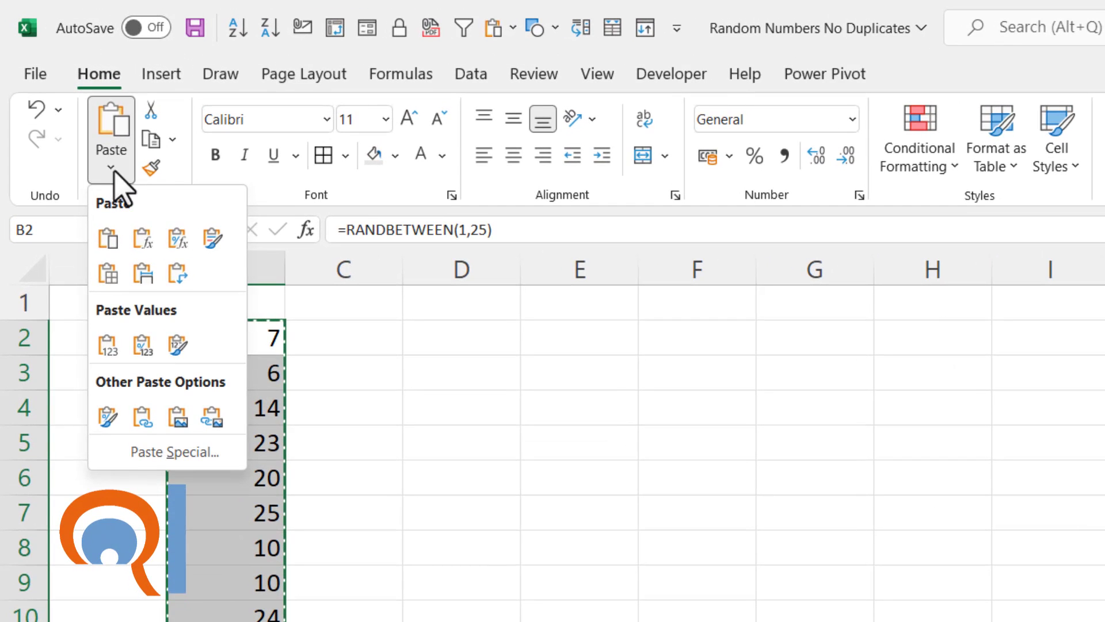
left_click(104, 350)
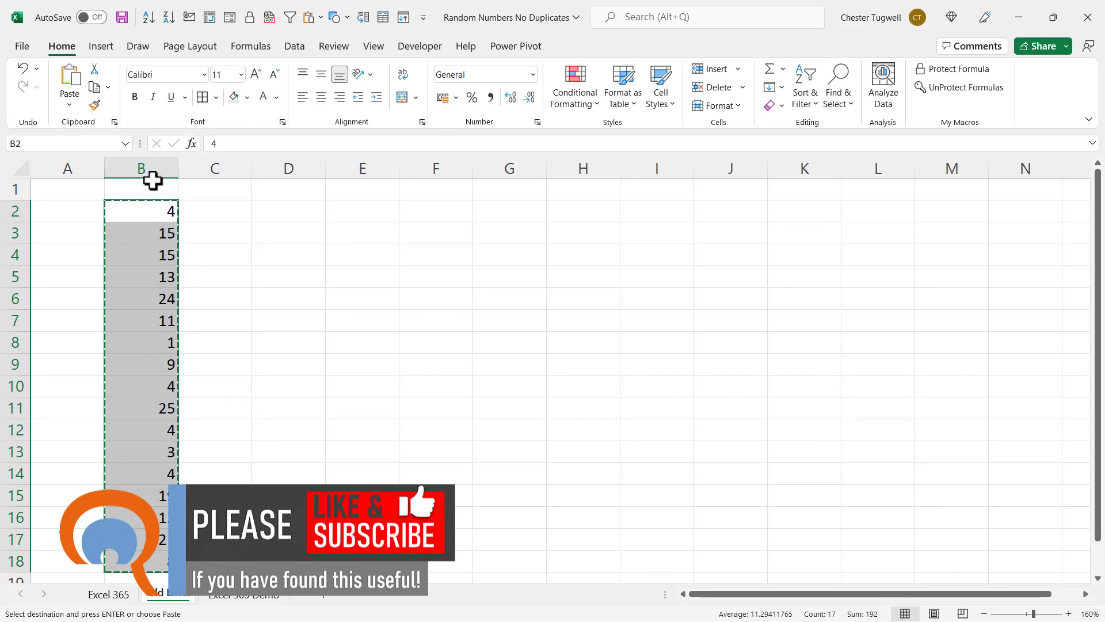
Step: Run Data > Remove Duplicates on column B, deleting 4 repeated values
left_click(295, 48)
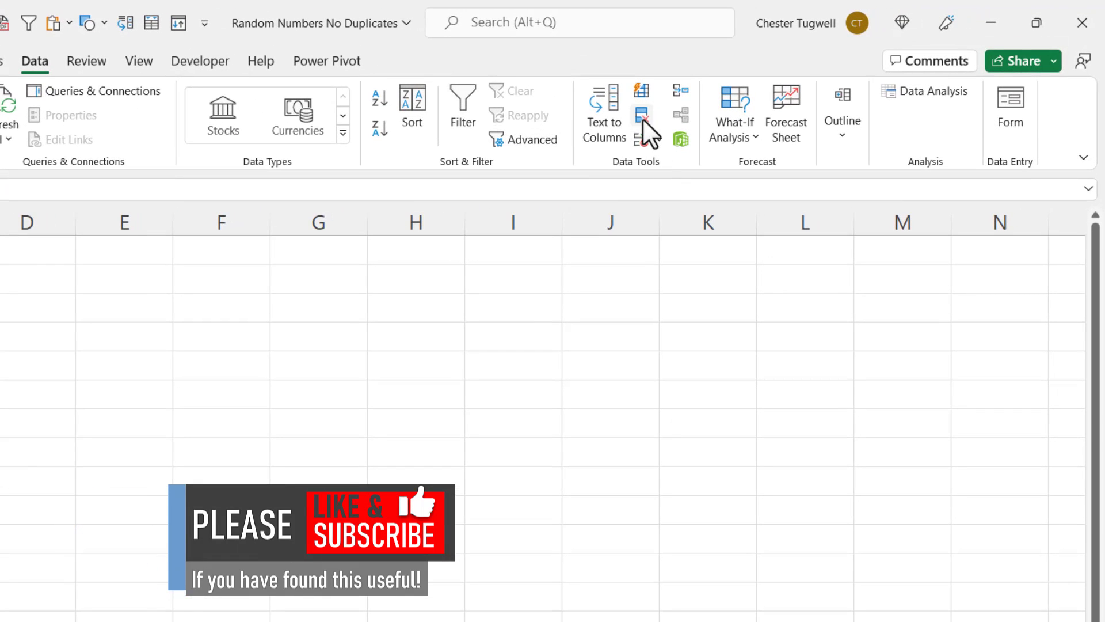
left_click(642, 118)
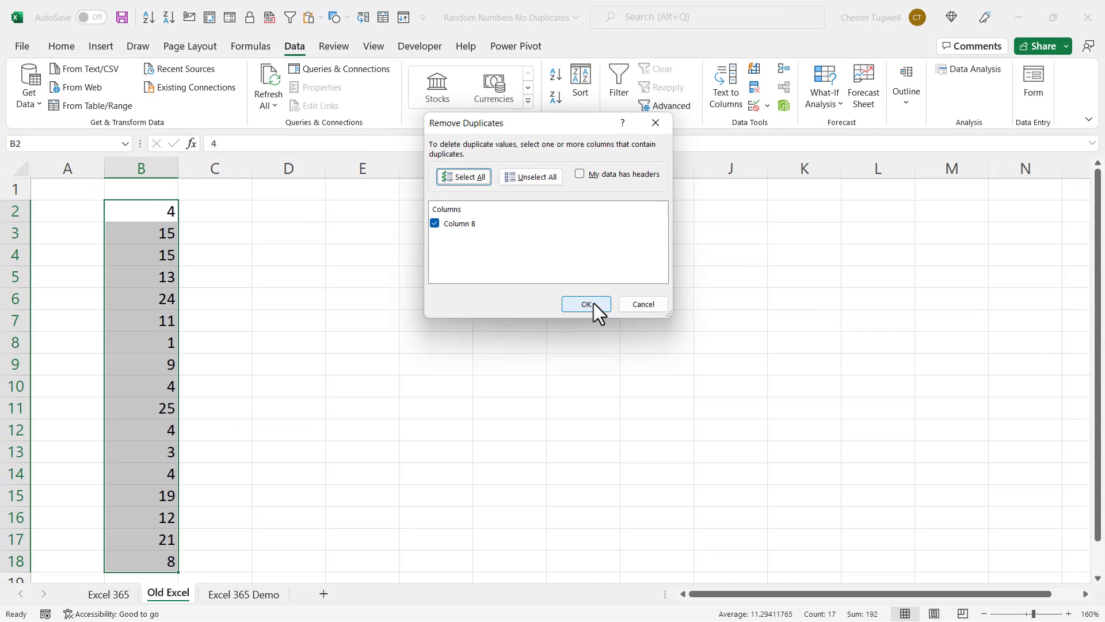
left_click(593, 303)
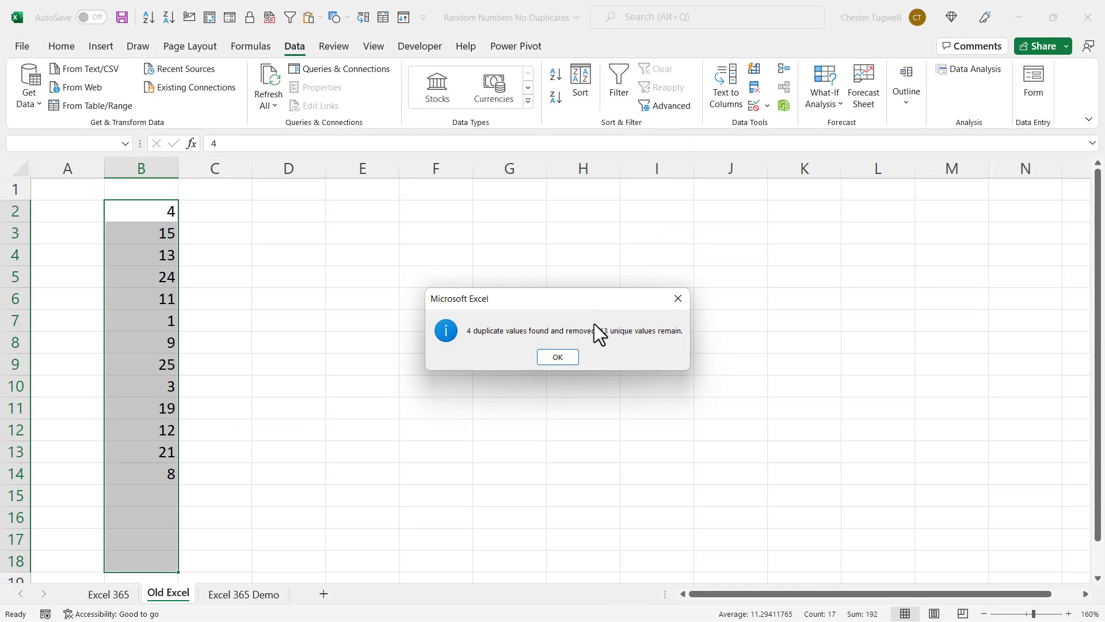
left_click(562, 357)
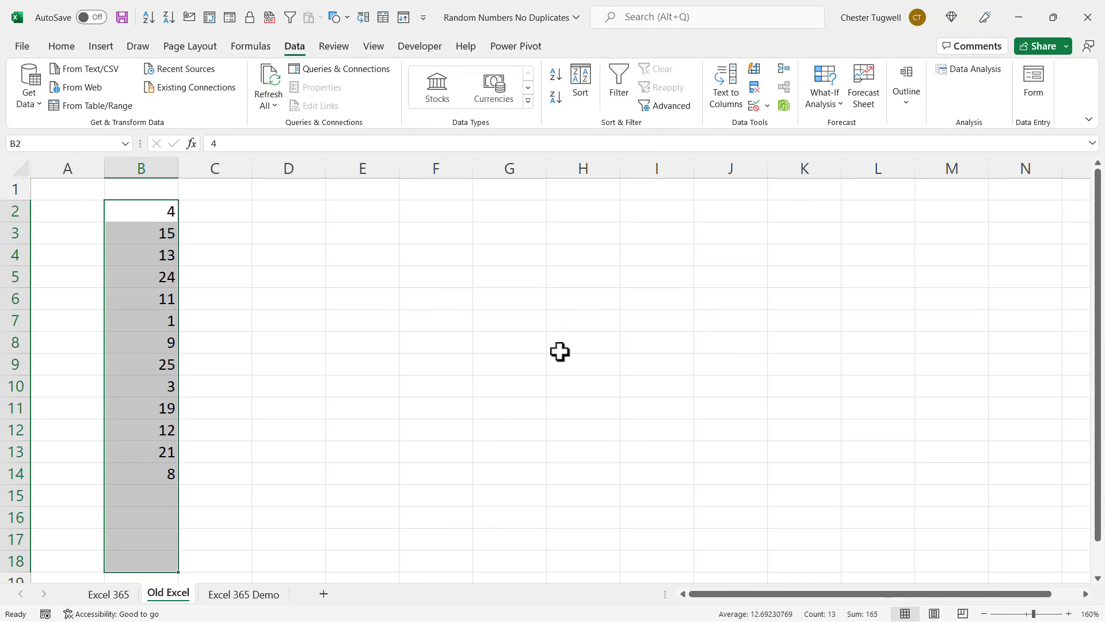
Step: Delete the extra numbers in B7:B14, leaving 4, 15, 13, 24 and 11 selected in B2:B6
left_click(162, 320)
left_click_drag(162, 321, 152, 464)
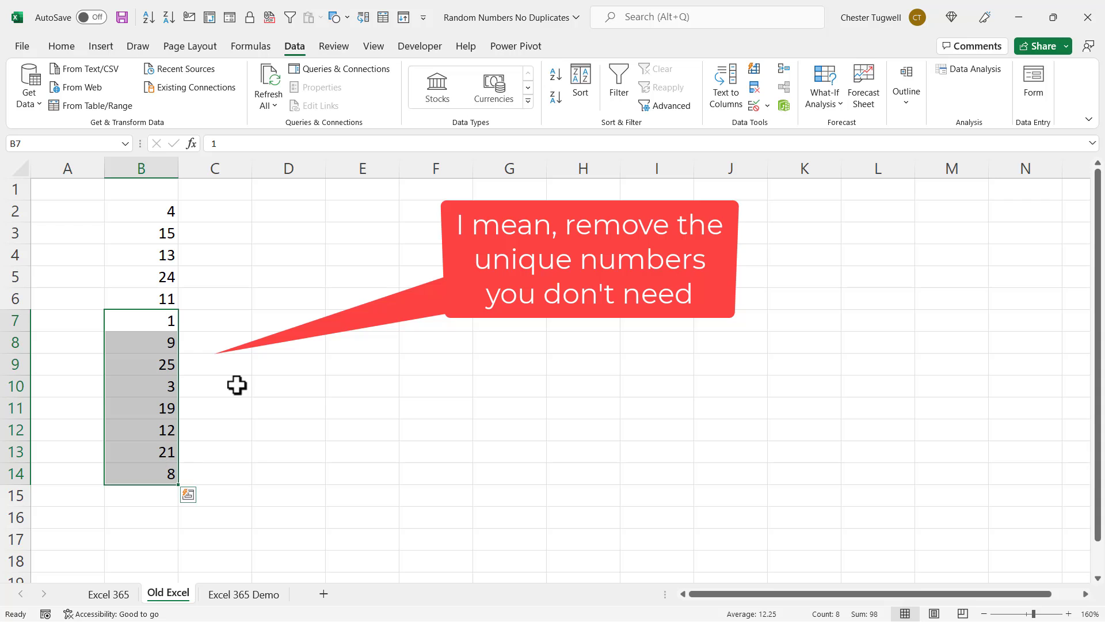
key("Delete")
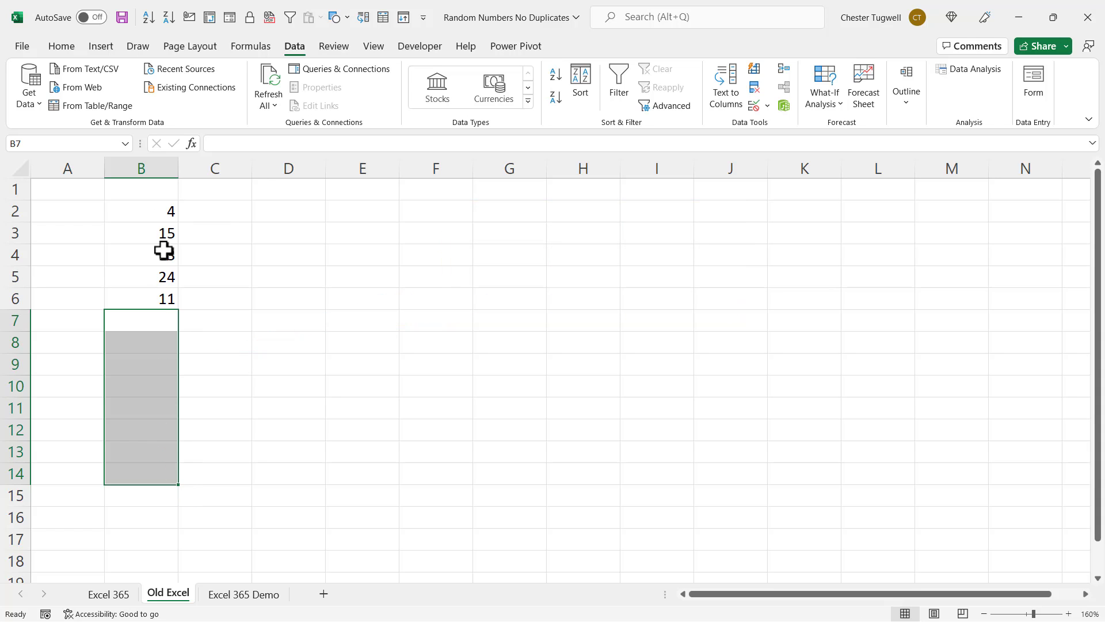
left_click_drag(160, 214, 155, 301)
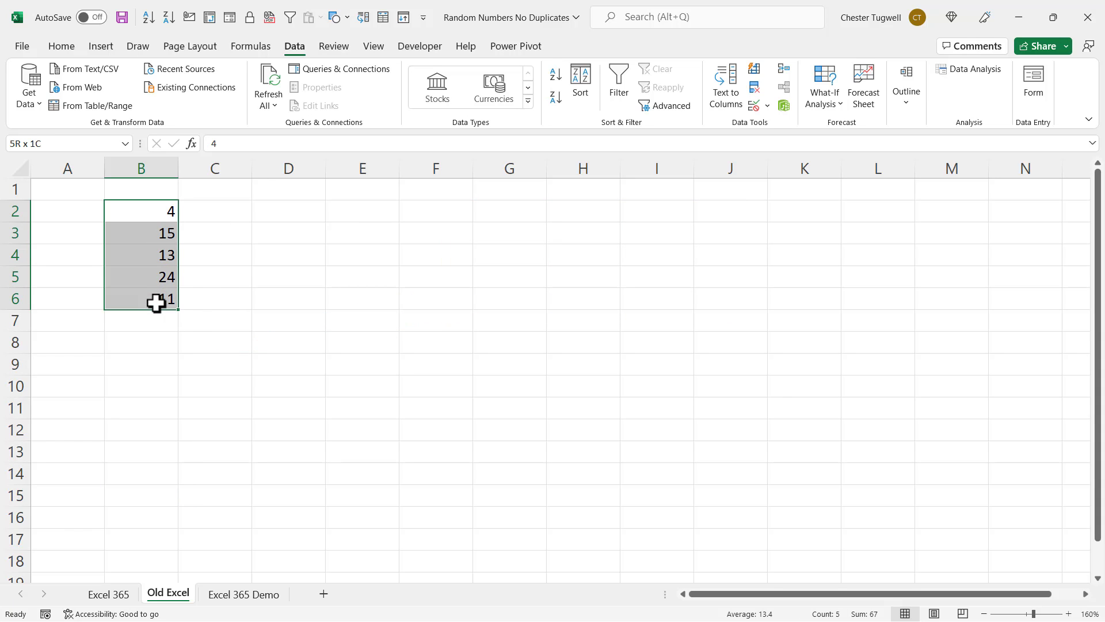